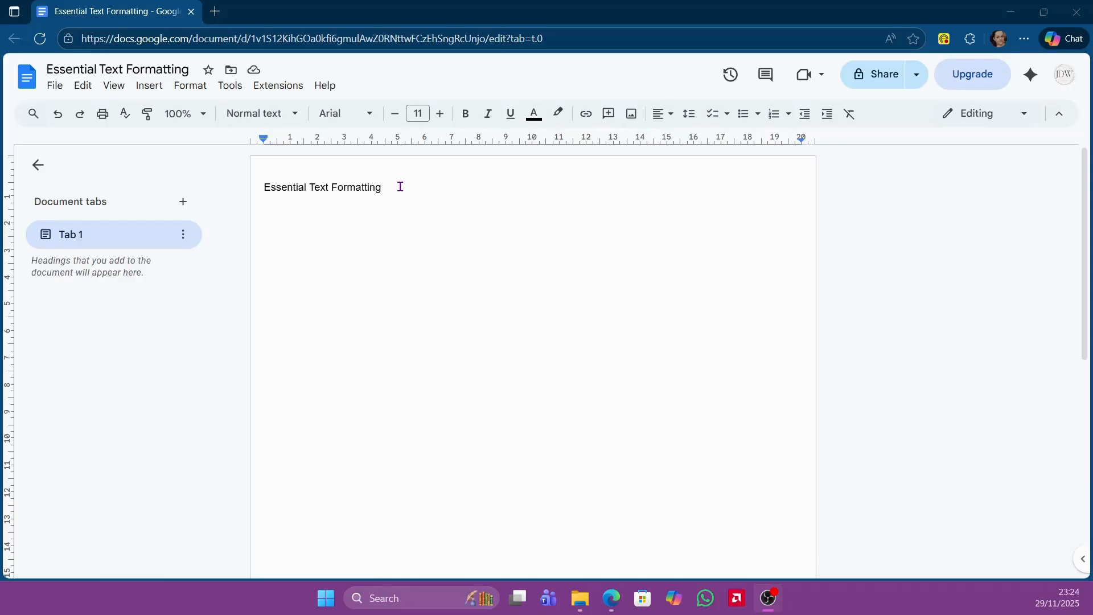
- Set the font of the title "Essential Text Formatting" to Spectral Semi Bold
click(401, 186)
drag(401, 187, 263, 190)
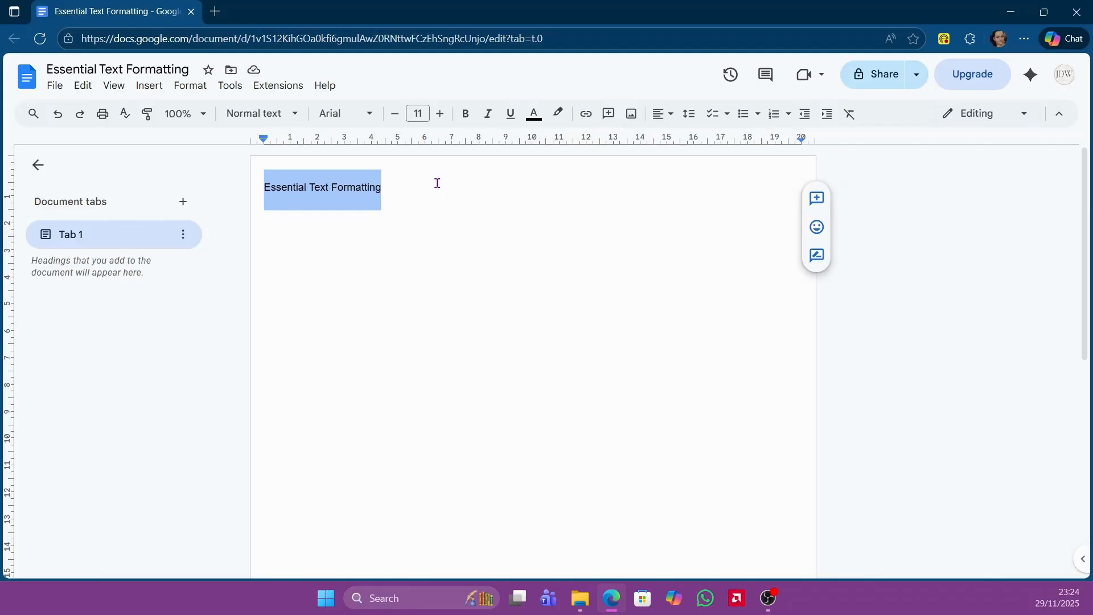
click(372, 114)
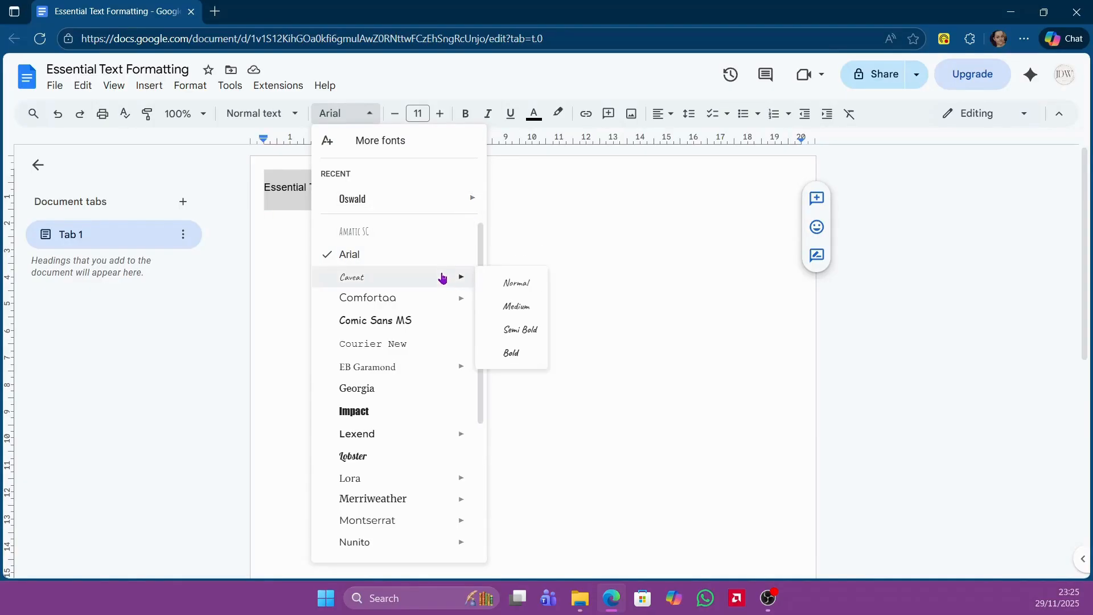
scroll(442, 278, down, 4)
mouse_move(441, 277)
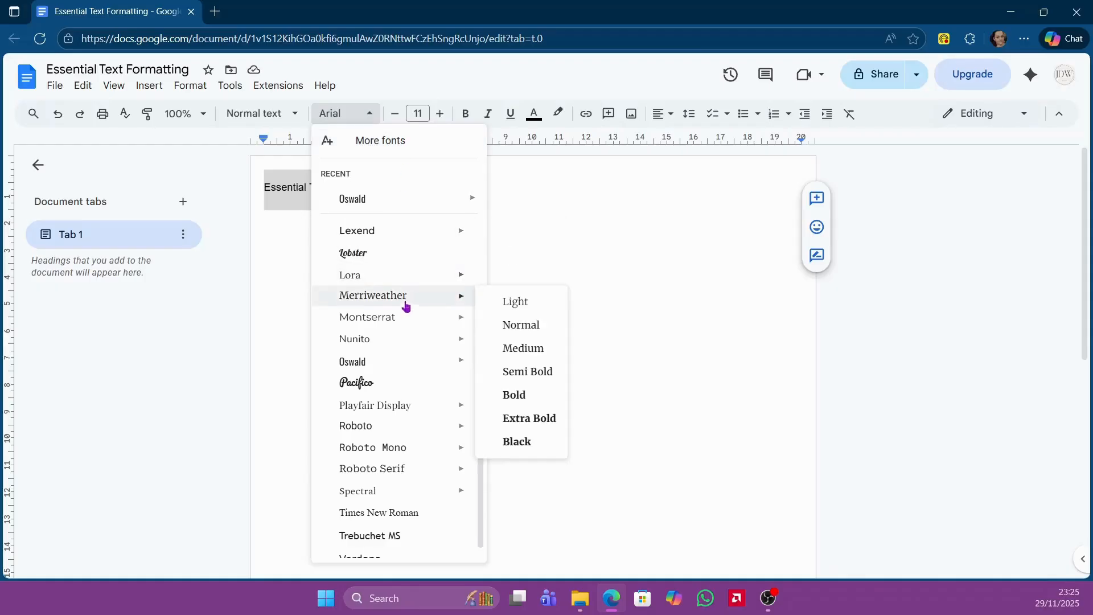
mouse_move(405, 323)
scroll(405, 323, down, 1)
mouse_move(387, 483)
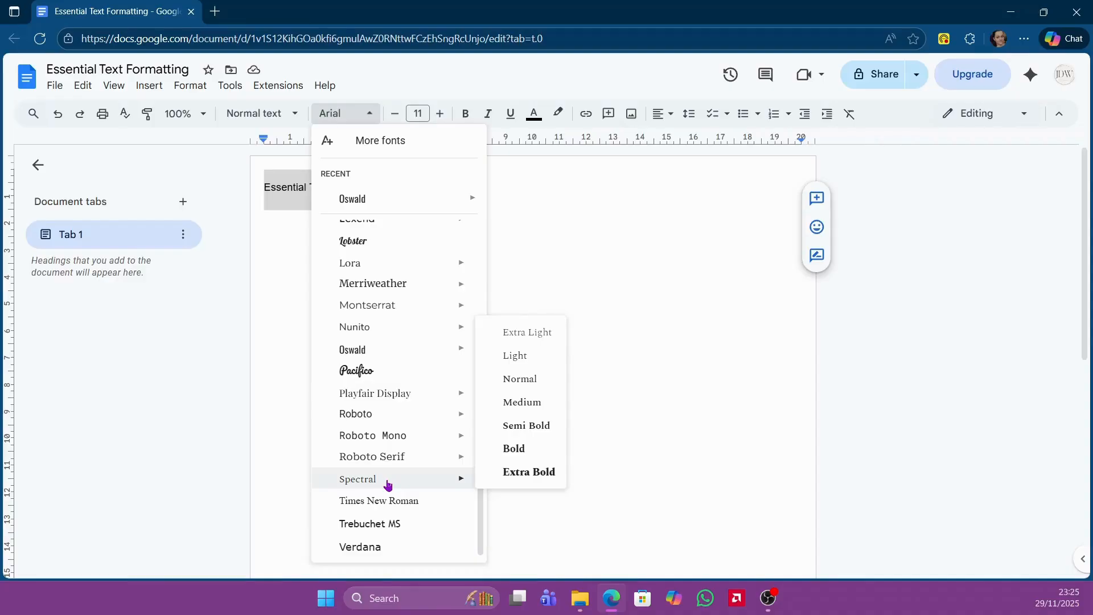
click(548, 428)
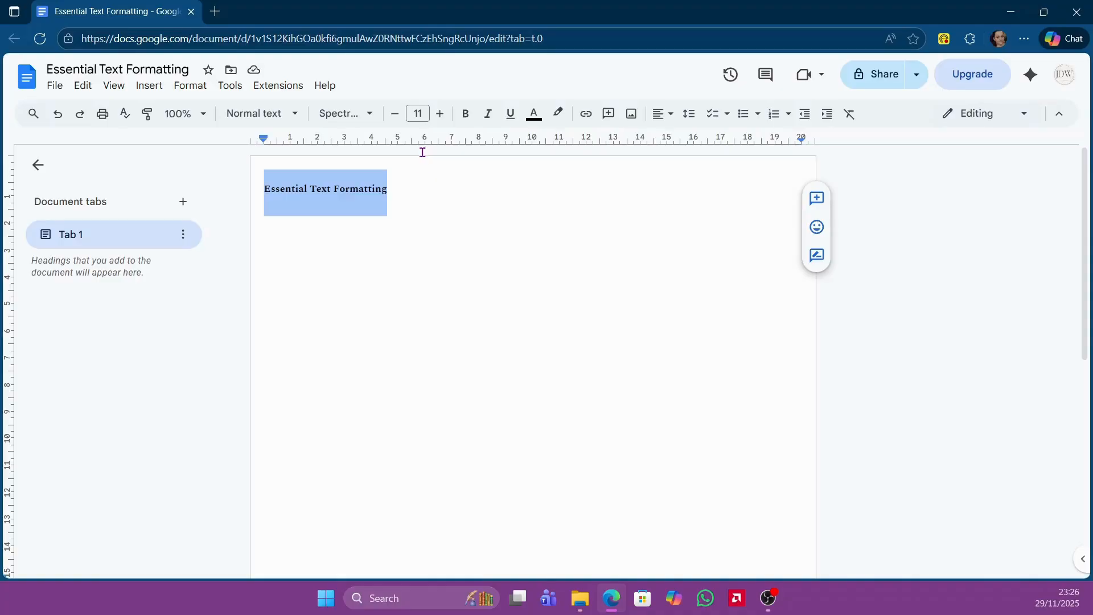
- Increase the font size of the title "Essential Text Formatting" to 15
click(442, 114)
click(441, 114)
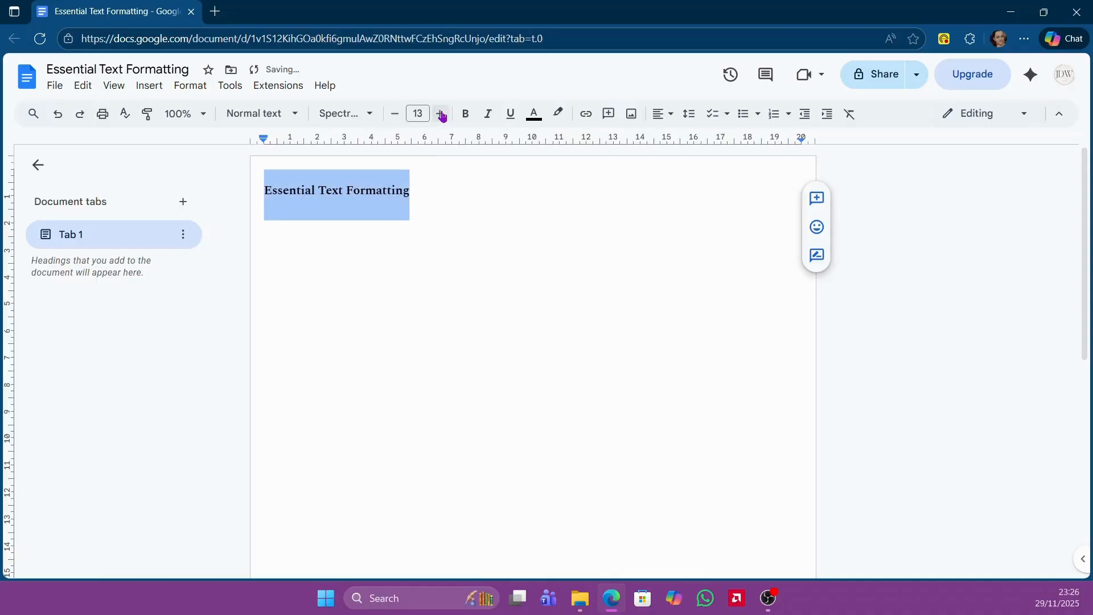
click(442, 115)
click(442, 115)
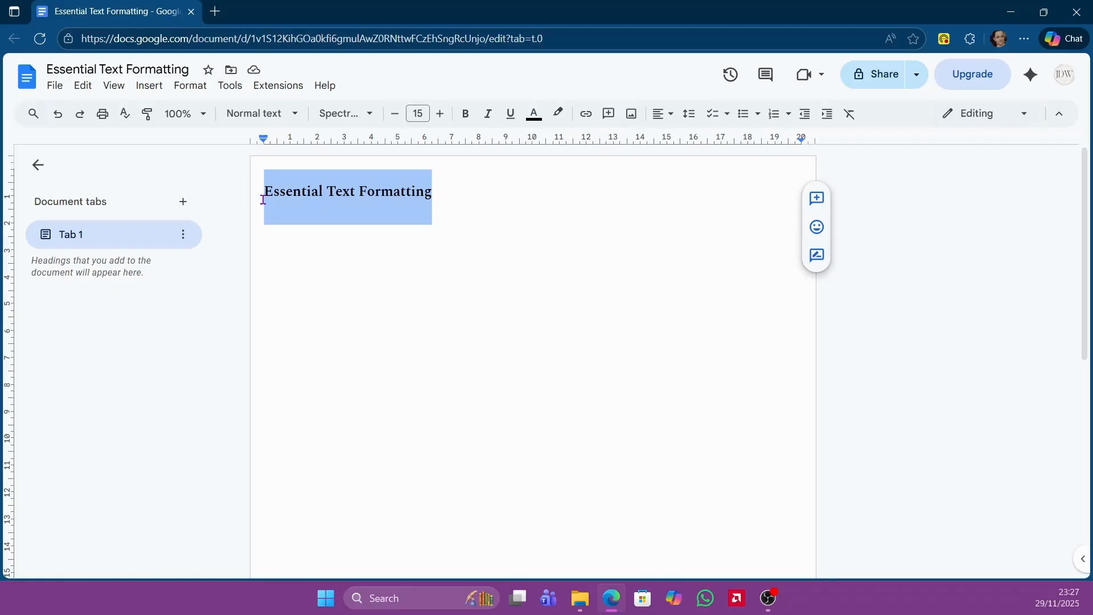
- Apply bold, italic and underline to the title "Essential Text Formatting"
click(470, 124)
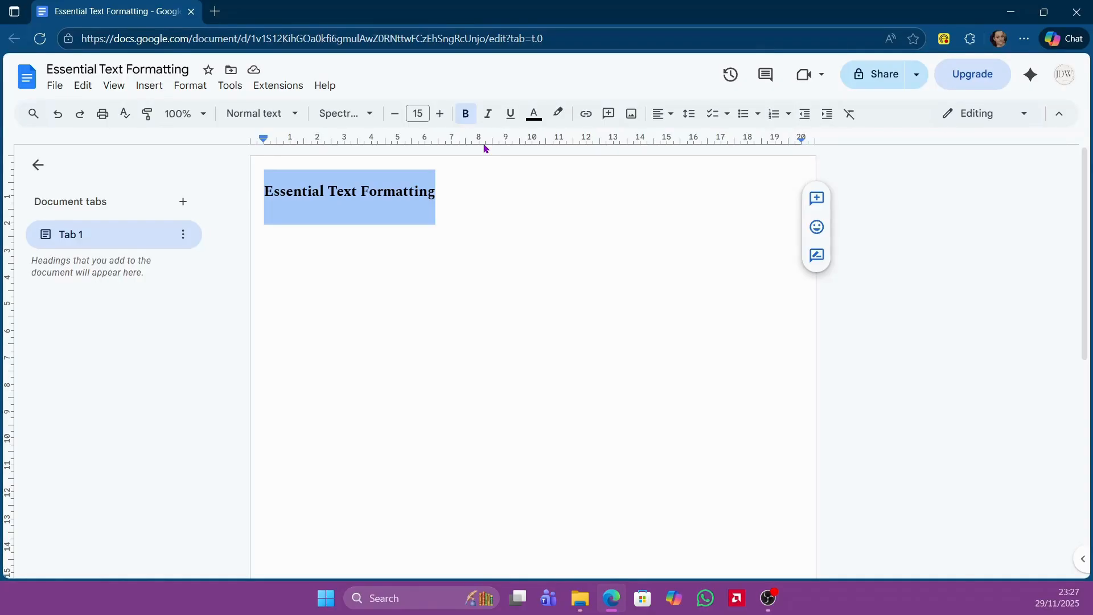
click(489, 114)
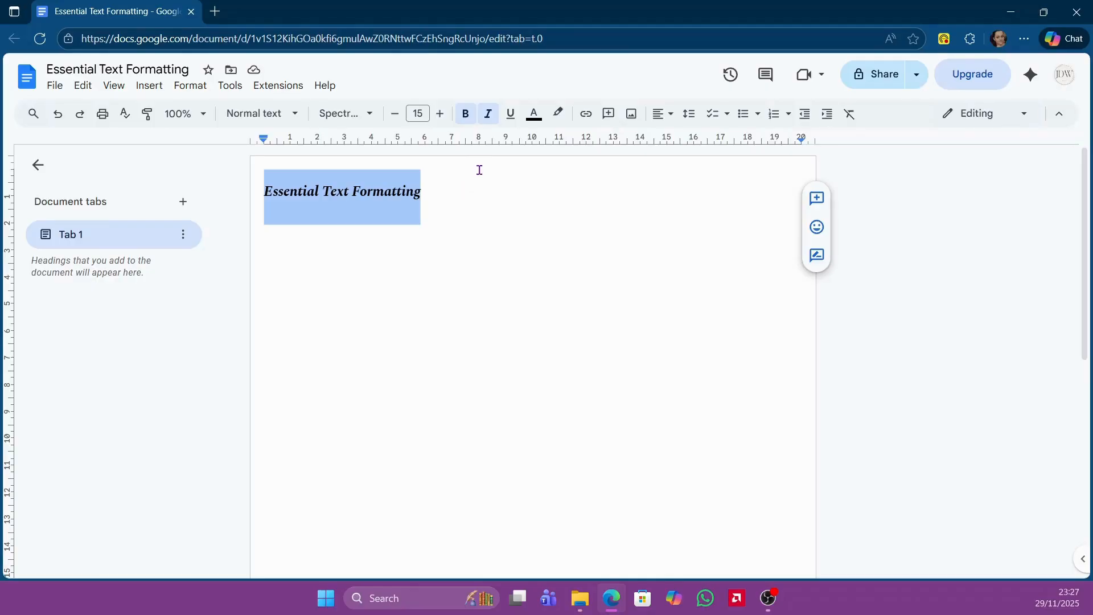
click(515, 120)
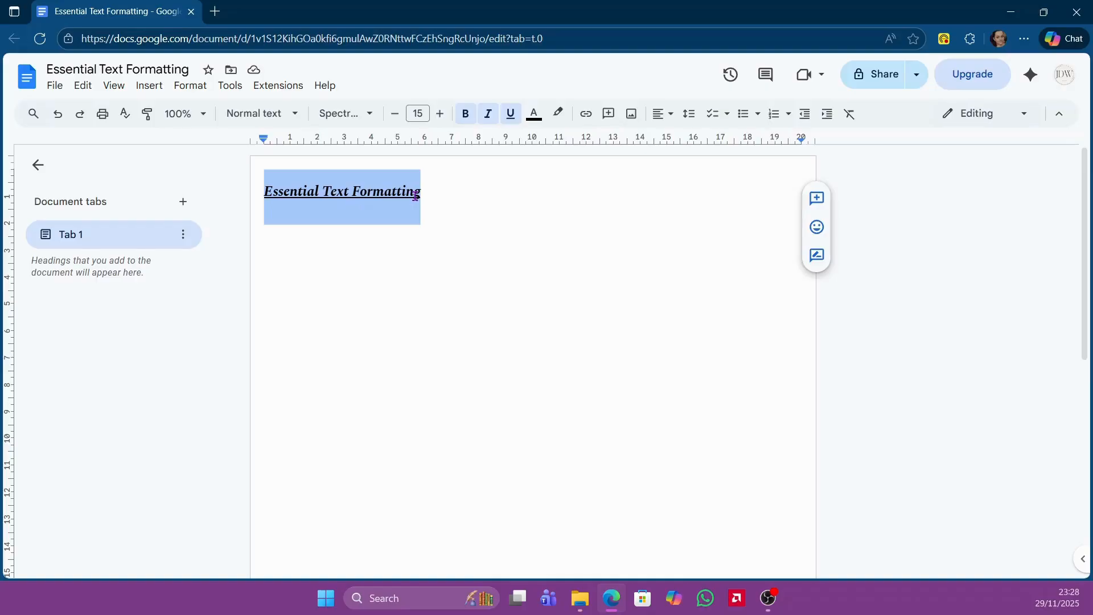
click(445, 194)
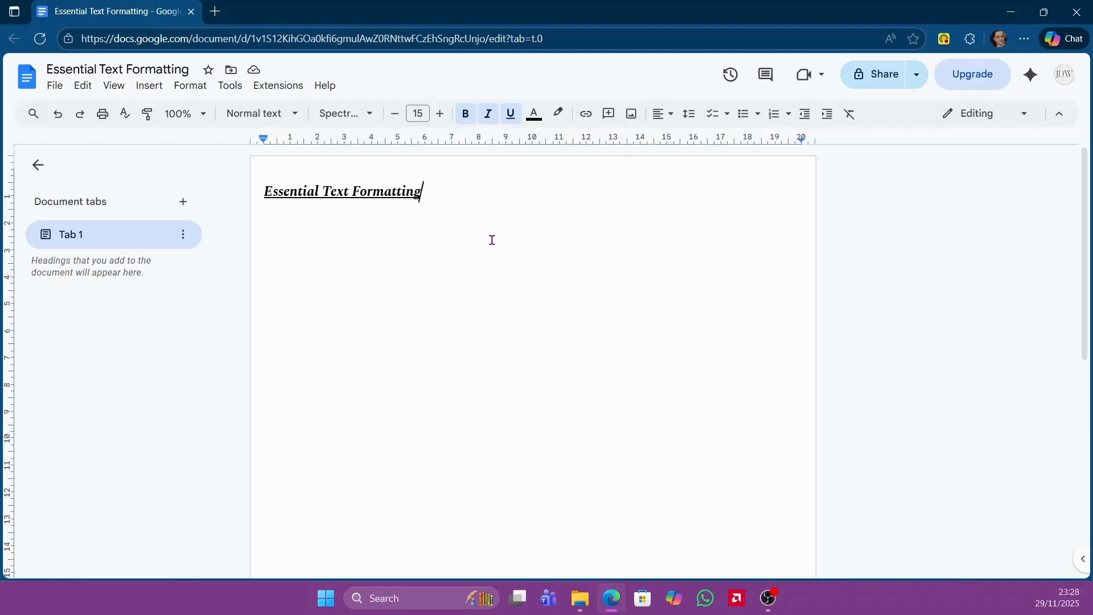
- Add a new line below the title with cleared formatting, reading "Alignment options: Left Right Centre Justify"
key(Return)
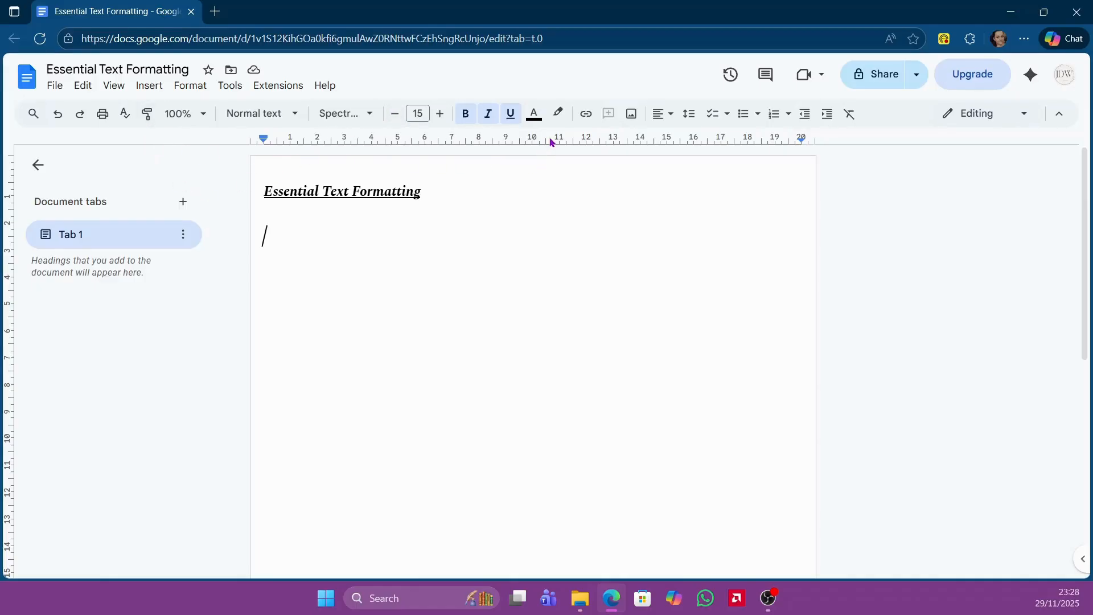
click(850, 124)
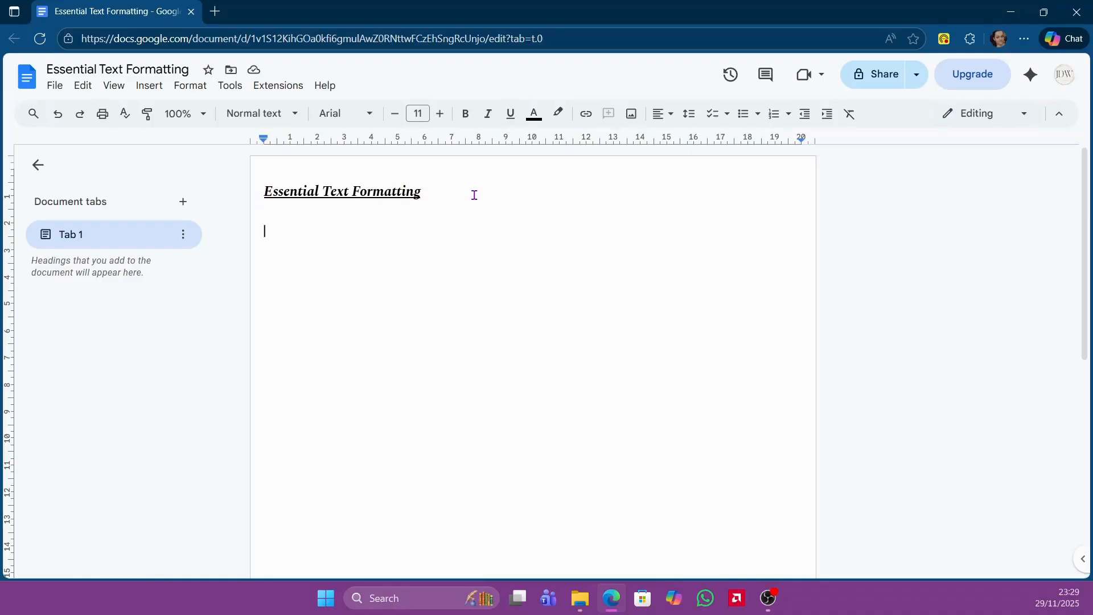
text(Alignment op)
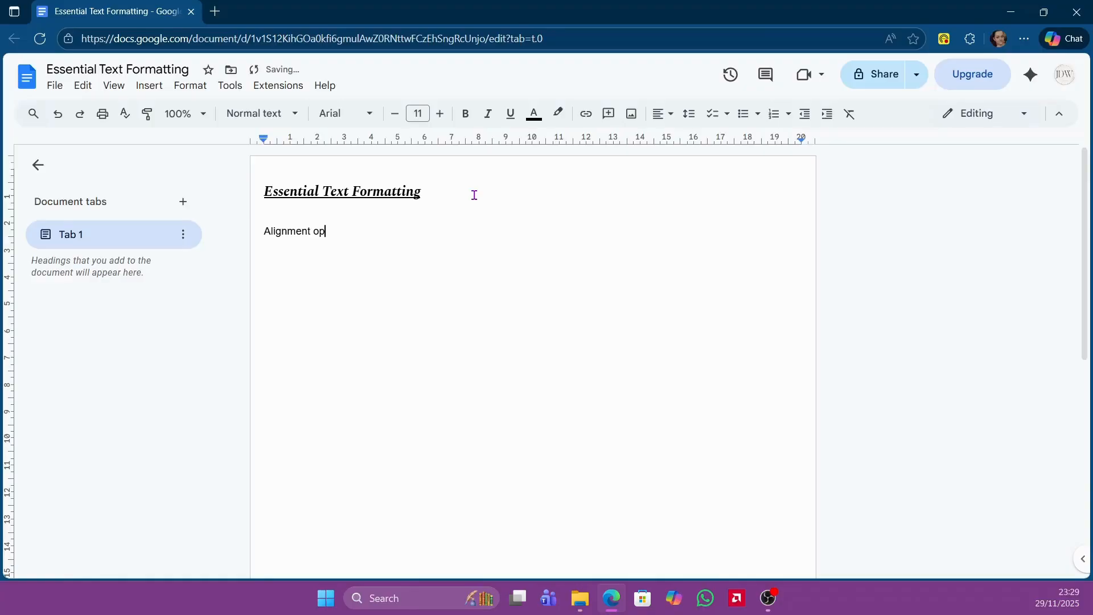
text(tions: Left Right Centre J)
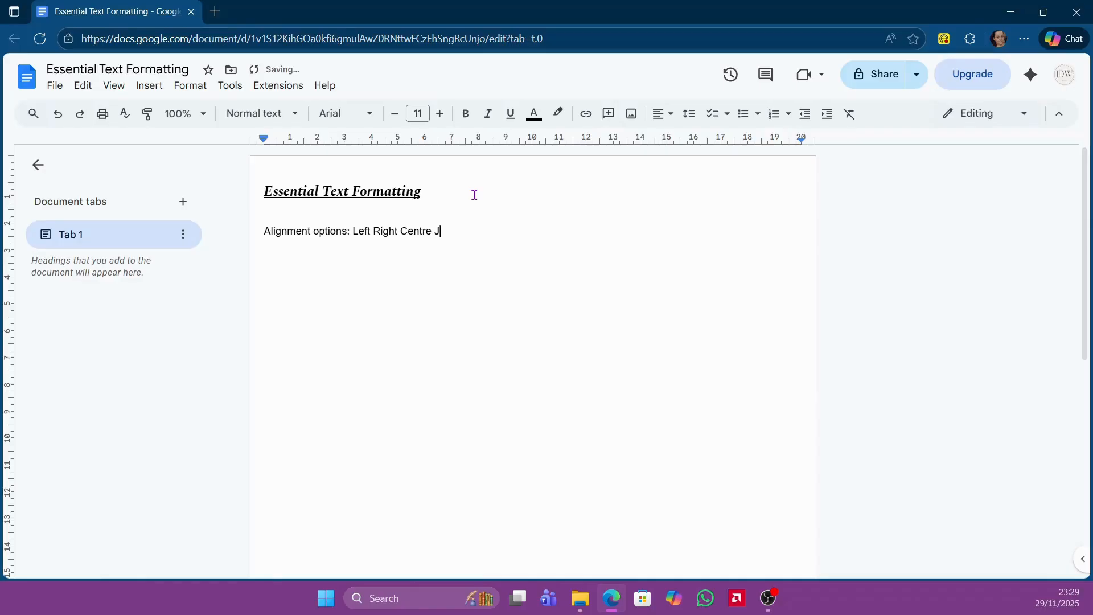
text(ustify)
- Centre-align the title "Essential Text Formatting"
click(420, 192)
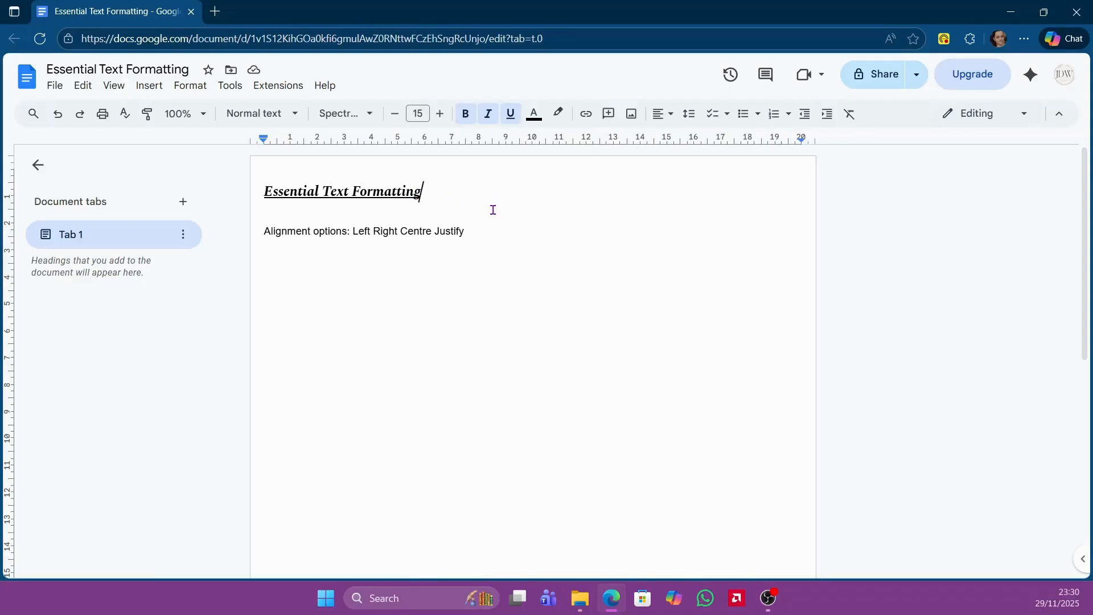
drag(441, 193, 262, 199)
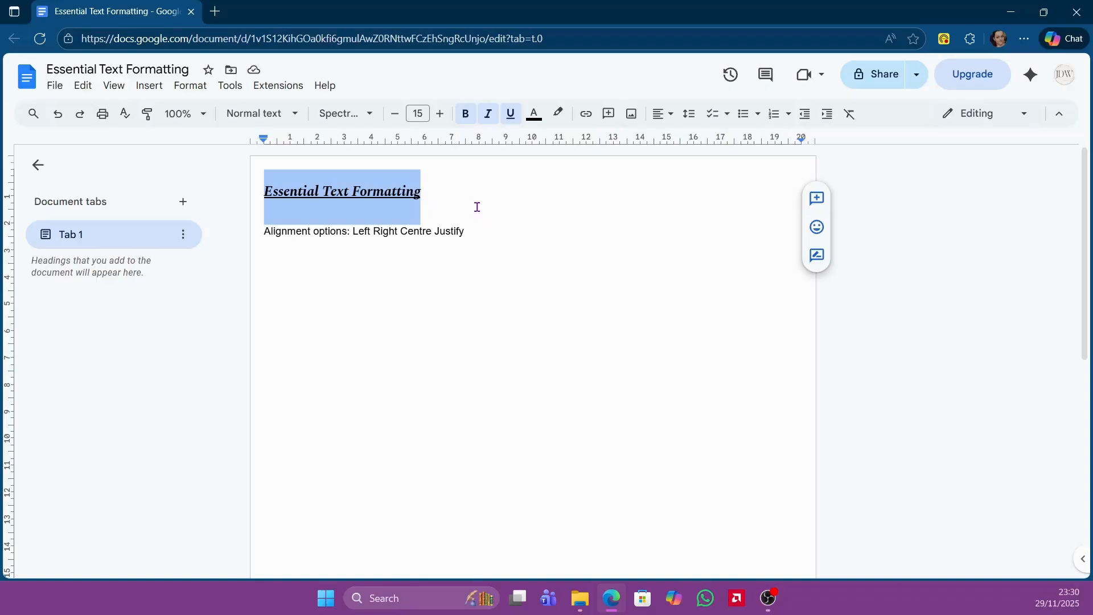
click(674, 125)
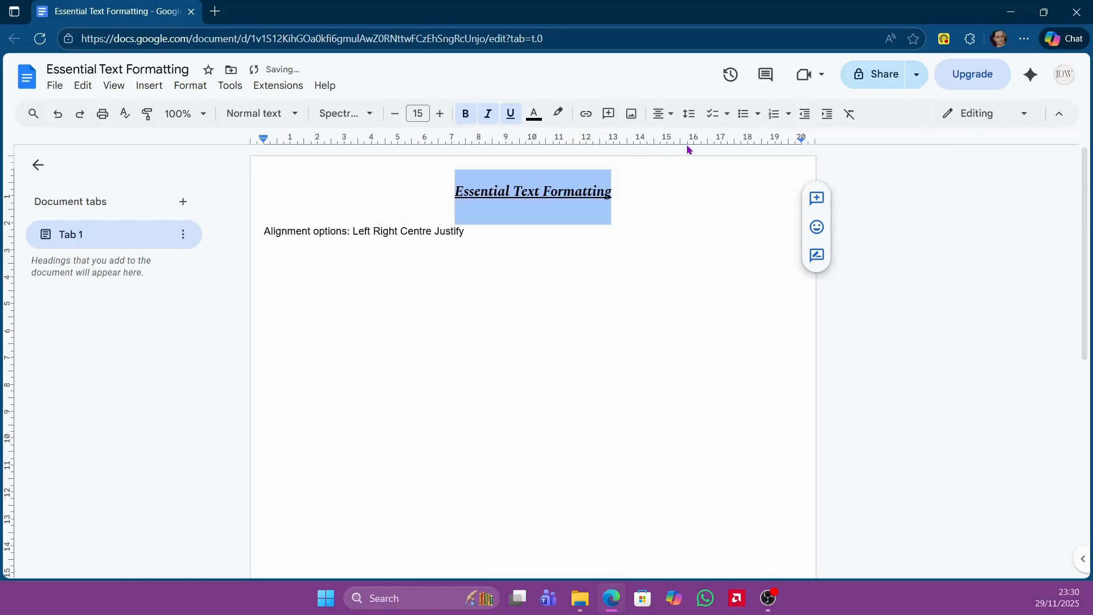
click(647, 176)
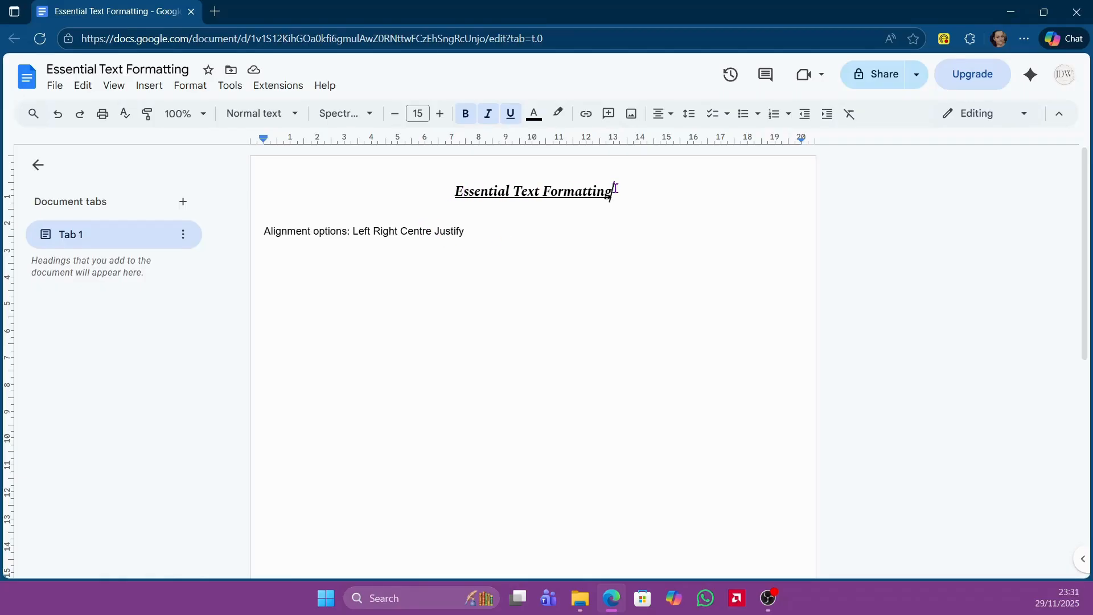
- Right-align the title "Essential Text Formatting"
shift+click(460, 192)
shift+click(454, 192)
click(671, 120)
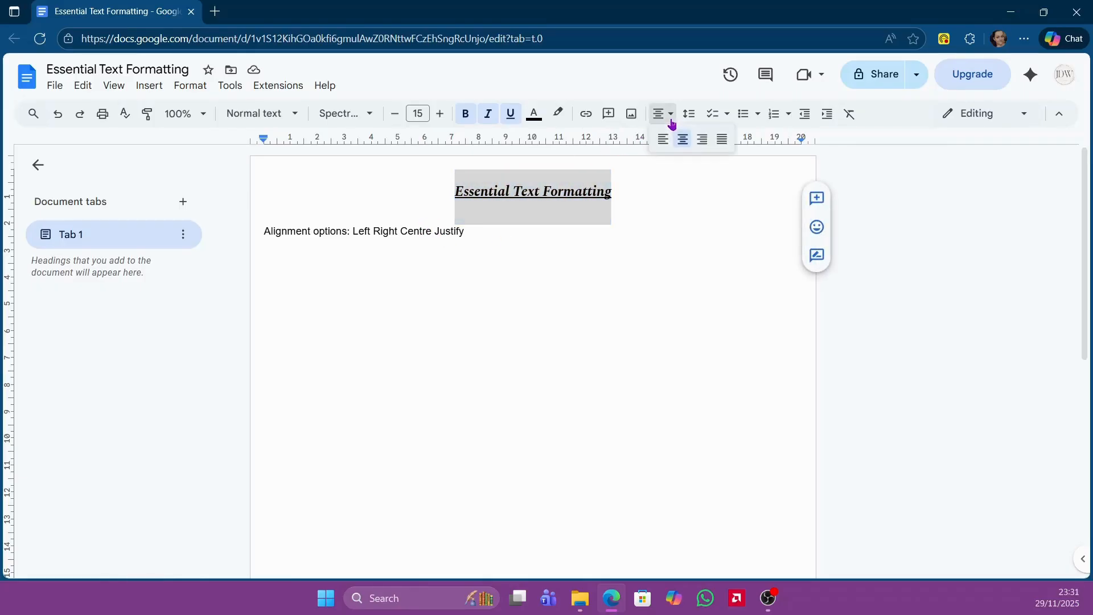
click(703, 140)
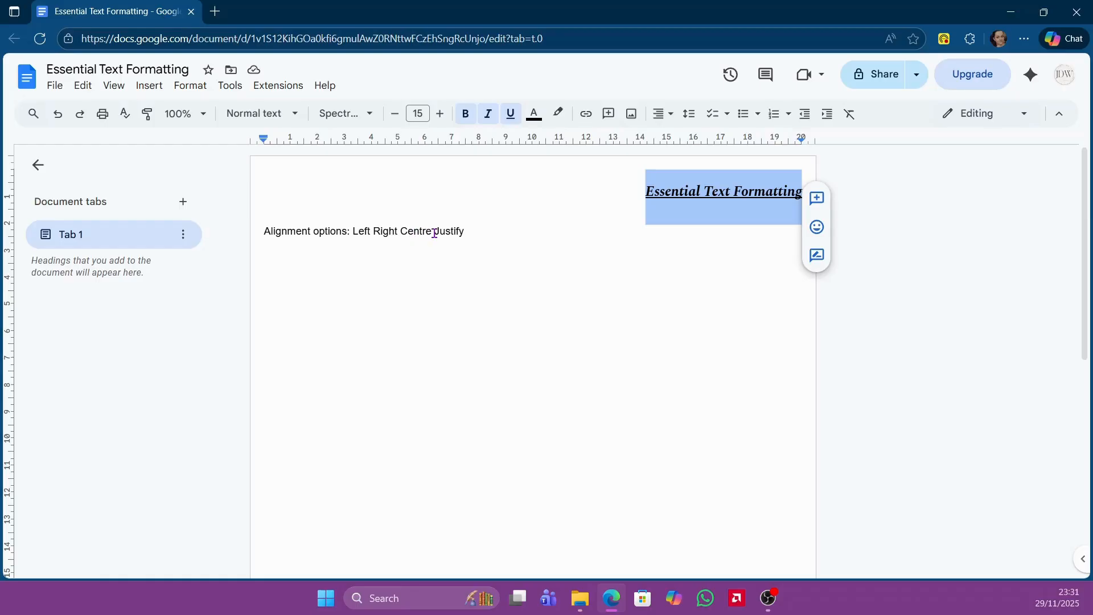
- Justify the "Alignment options" line below the title
drag(434, 234, 467, 231)
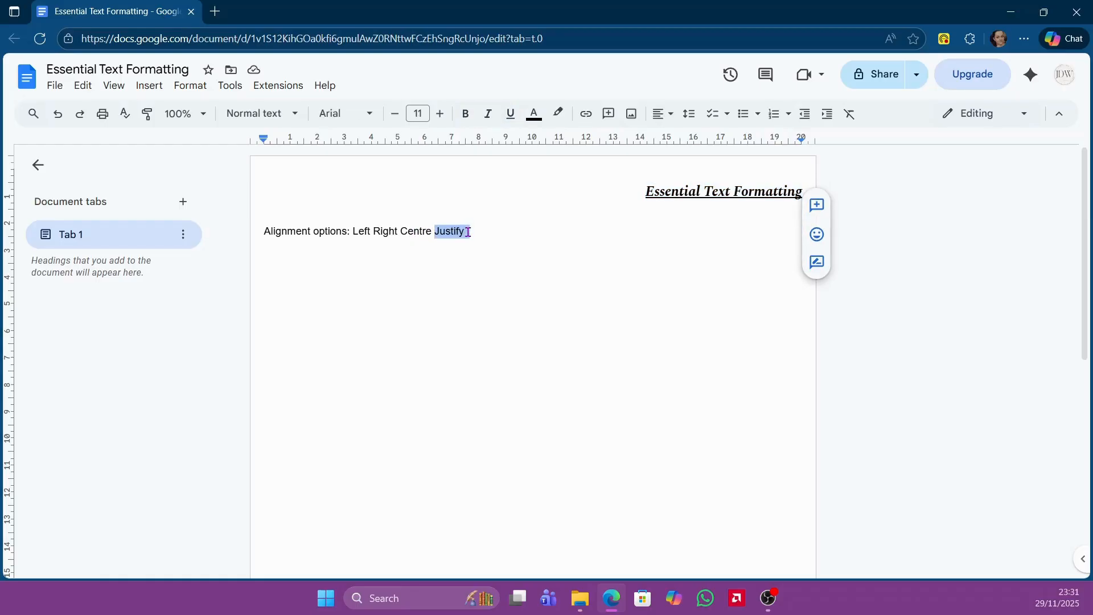
click(668, 118)
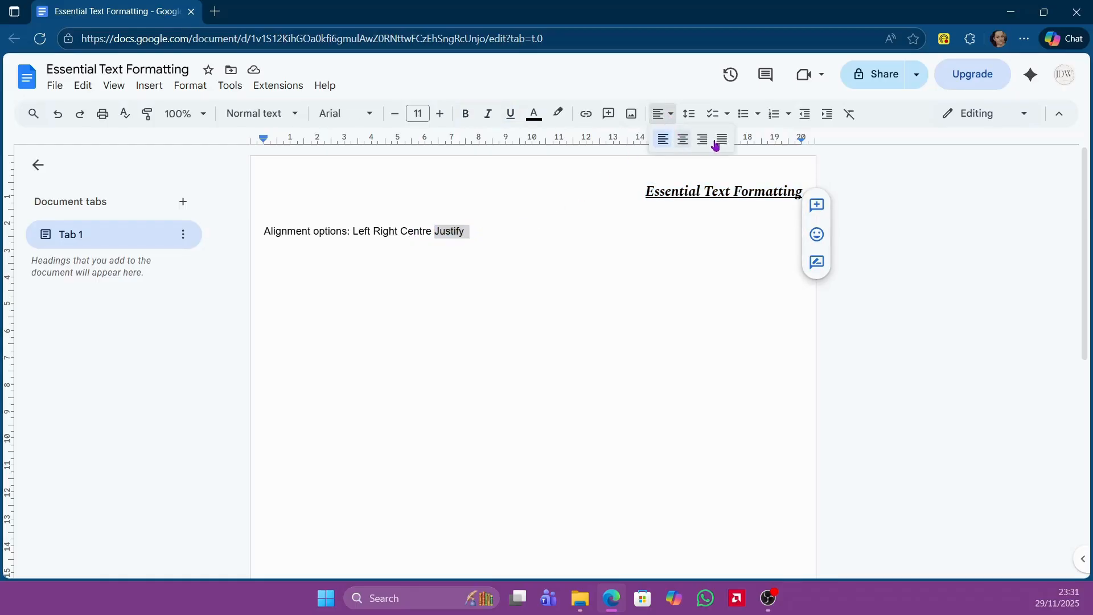
click(721, 140)
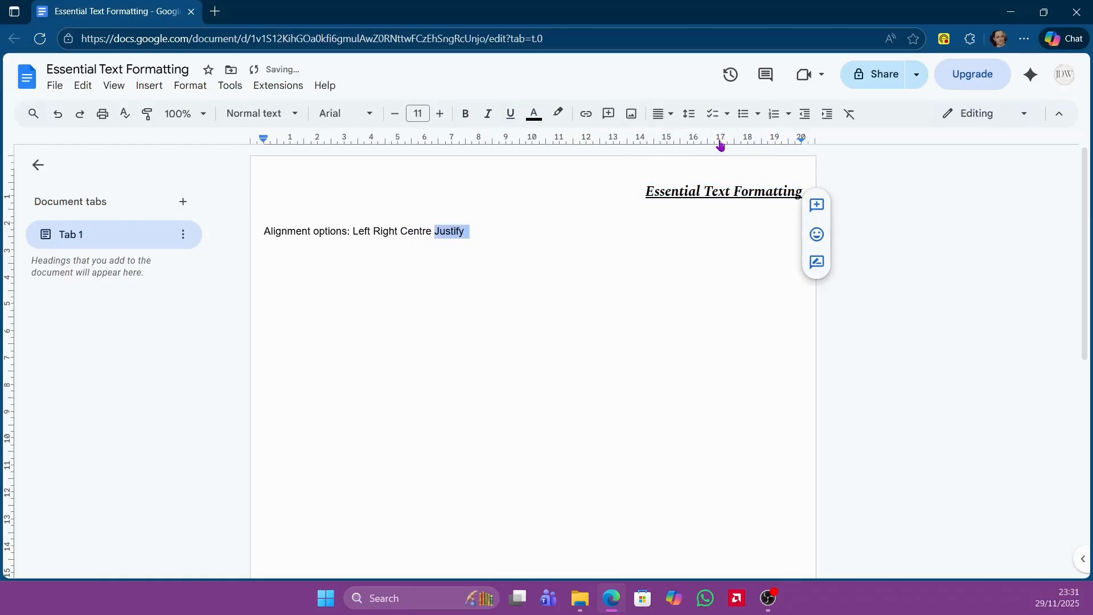
click(486, 232)
- Apply justified alignment to the title "Essential Text Formatting"
drag(646, 193, 804, 192)
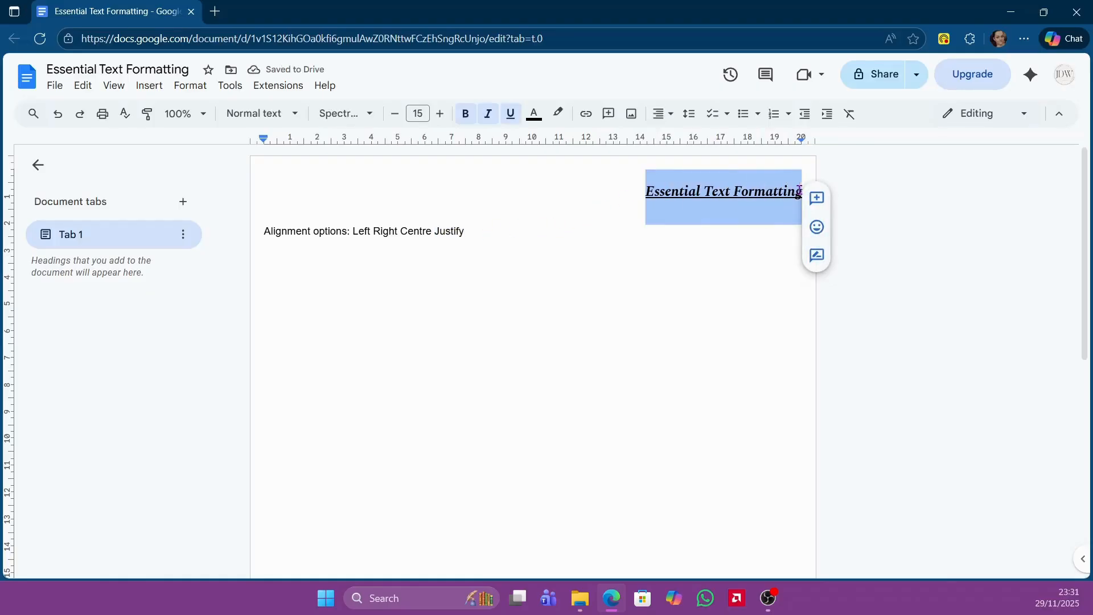
click(662, 122)
click(723, 141)
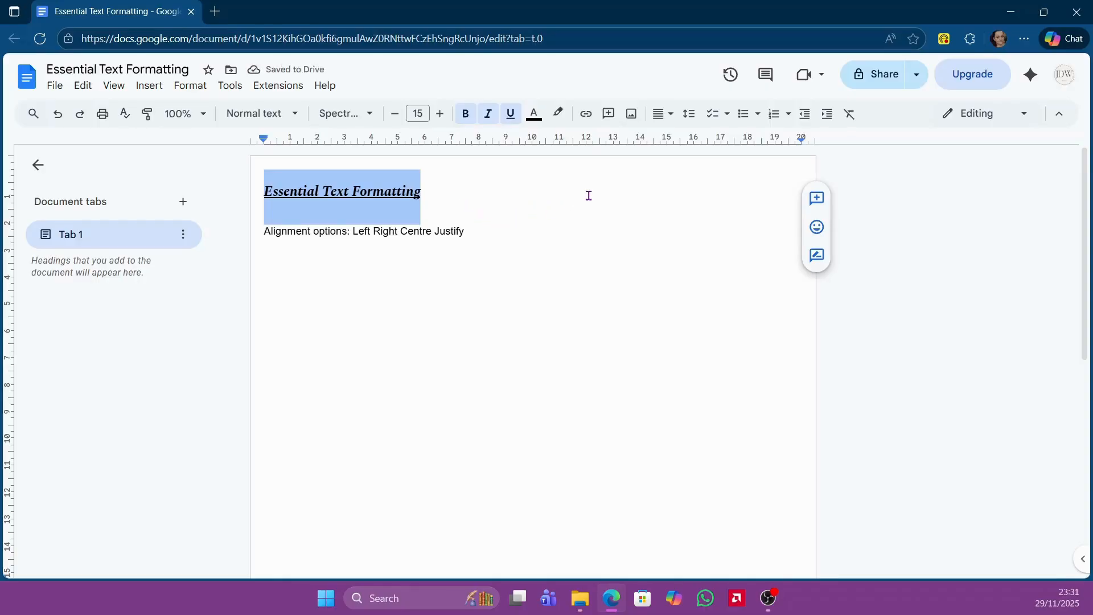
- Set the title "Essential Text Formatting" back to centre alignment
click(668, 121)
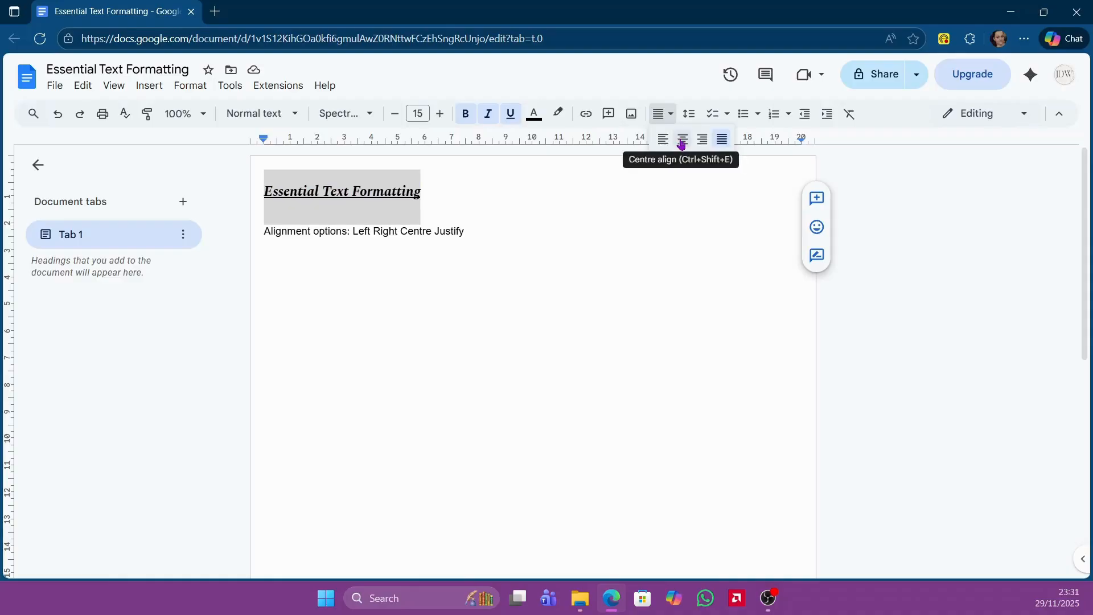
click(682, 142)
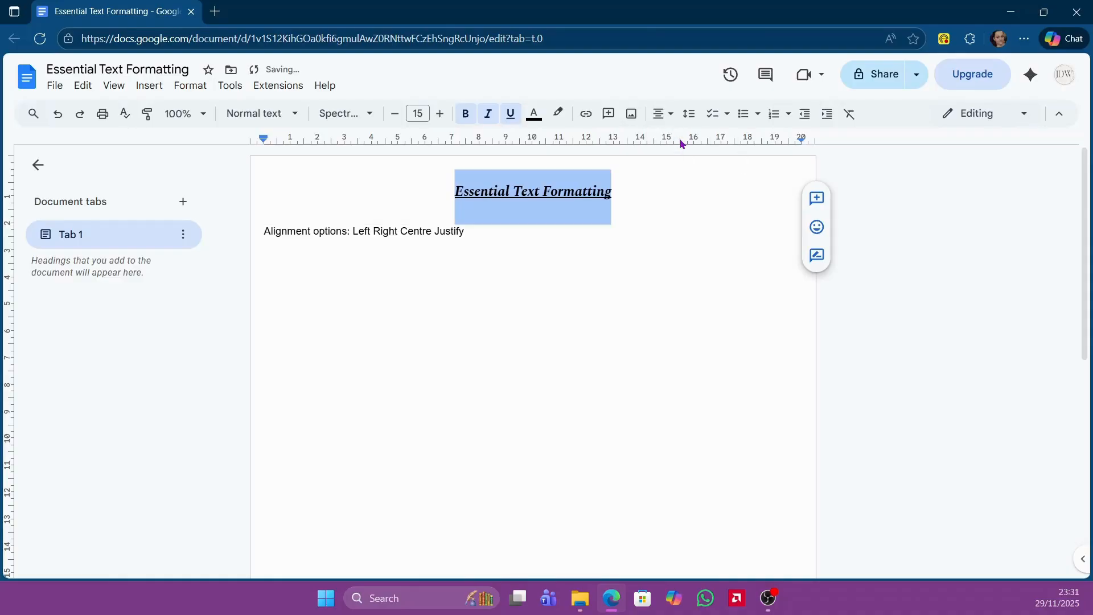
click(500, 240)
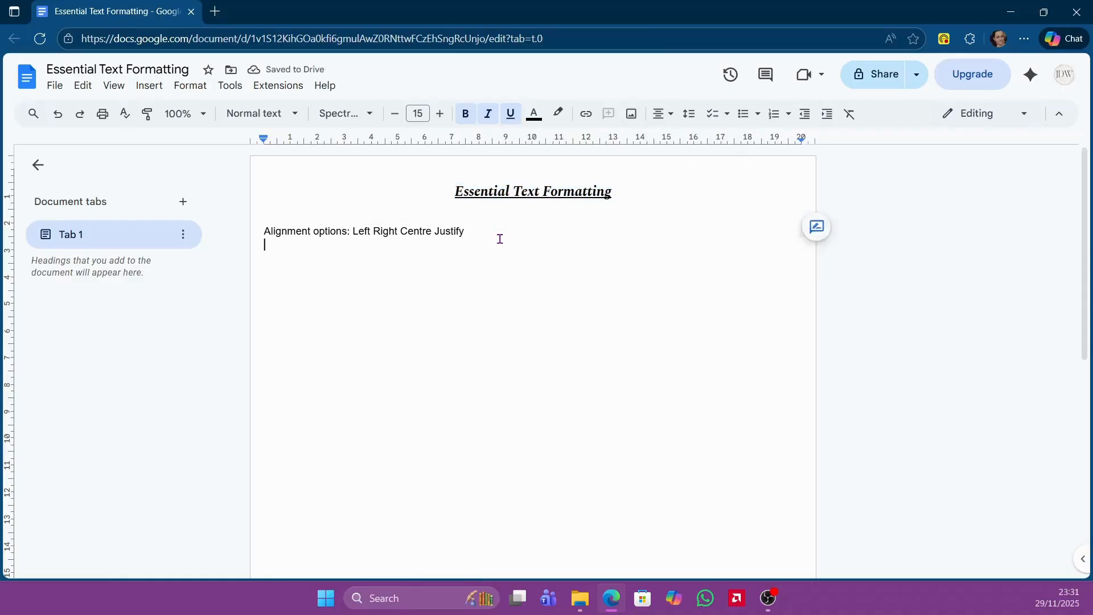
drag(487, 230, 262, 229)
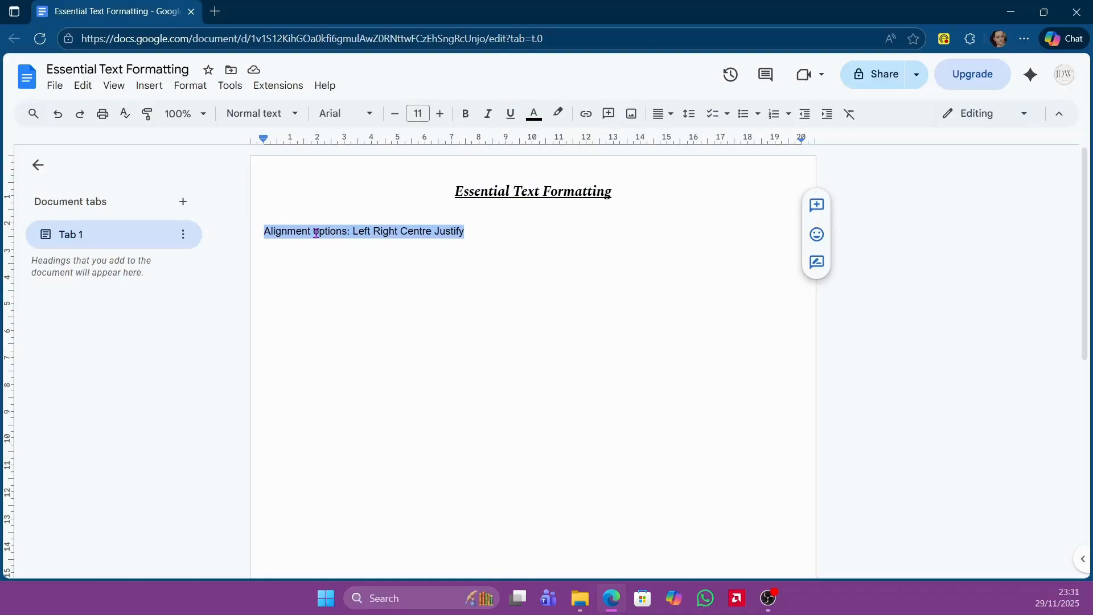
- Add a checklist item reading "Checklist" in the strikethrough style below the "Alignment options" line and tick it off
click(520, 242)
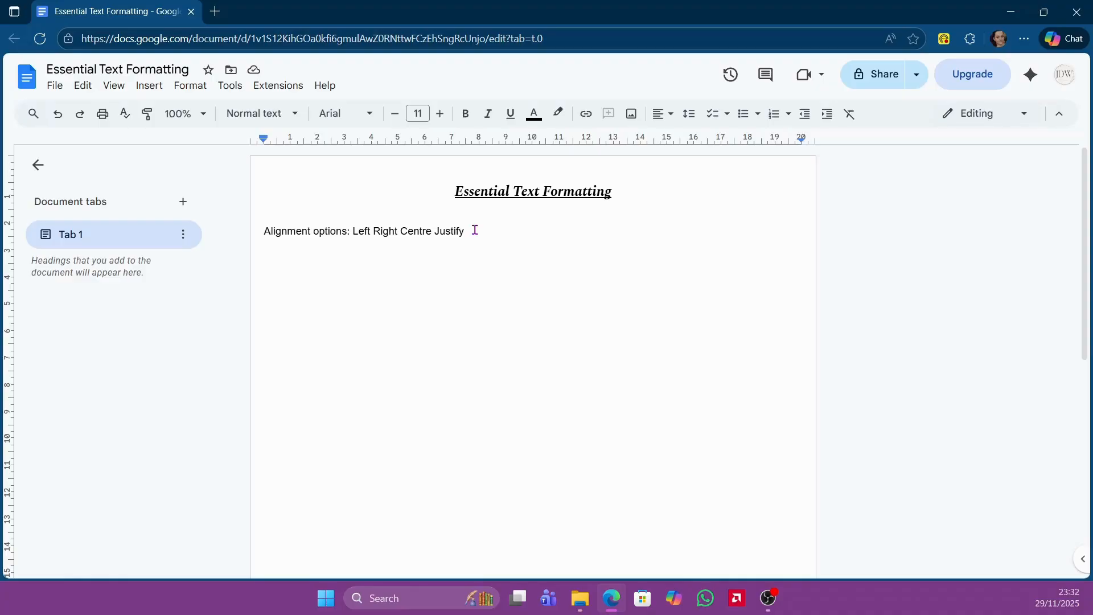
click(727, 114)
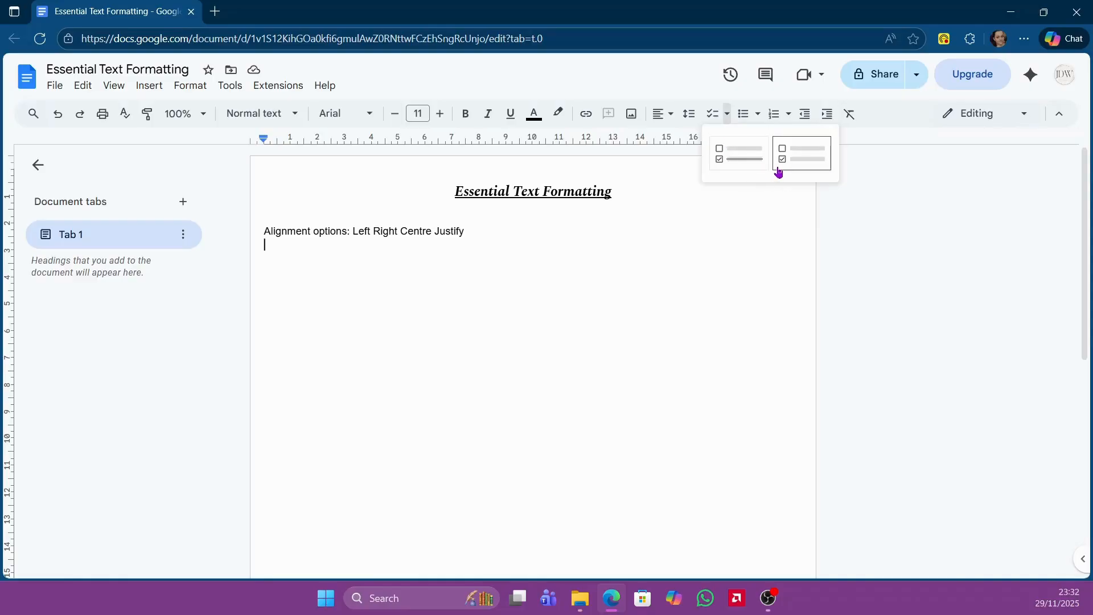
click(758, 170)
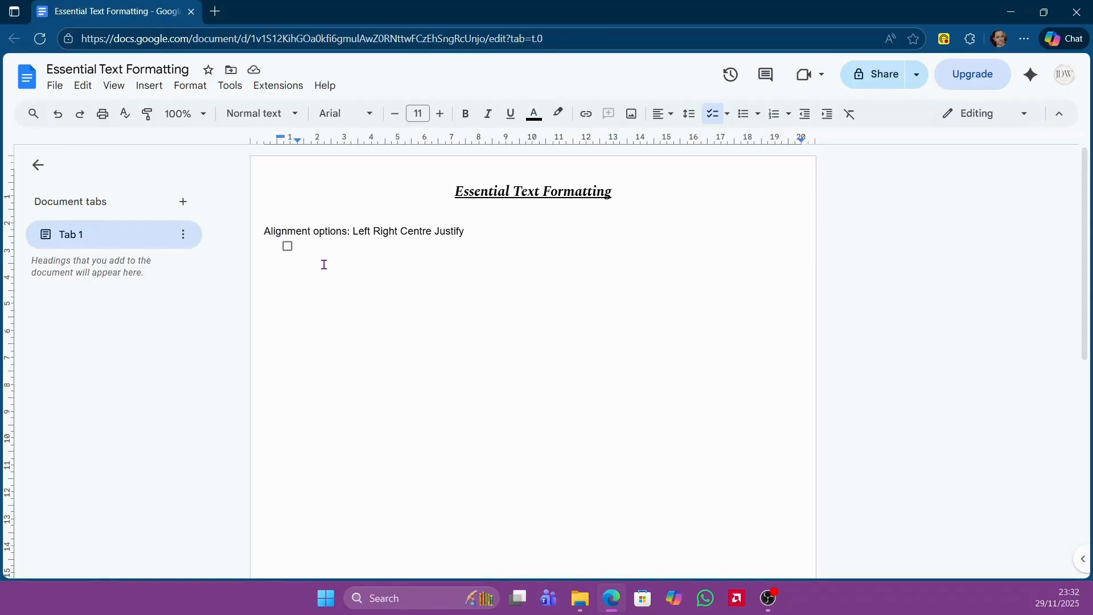
text(Checklist)
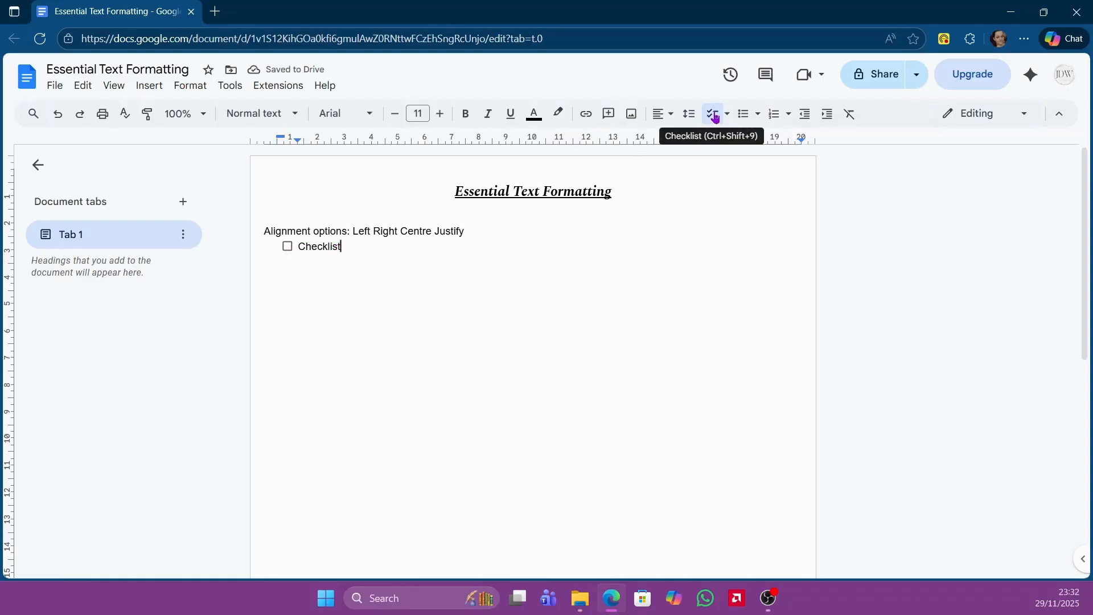
click(287, 246)
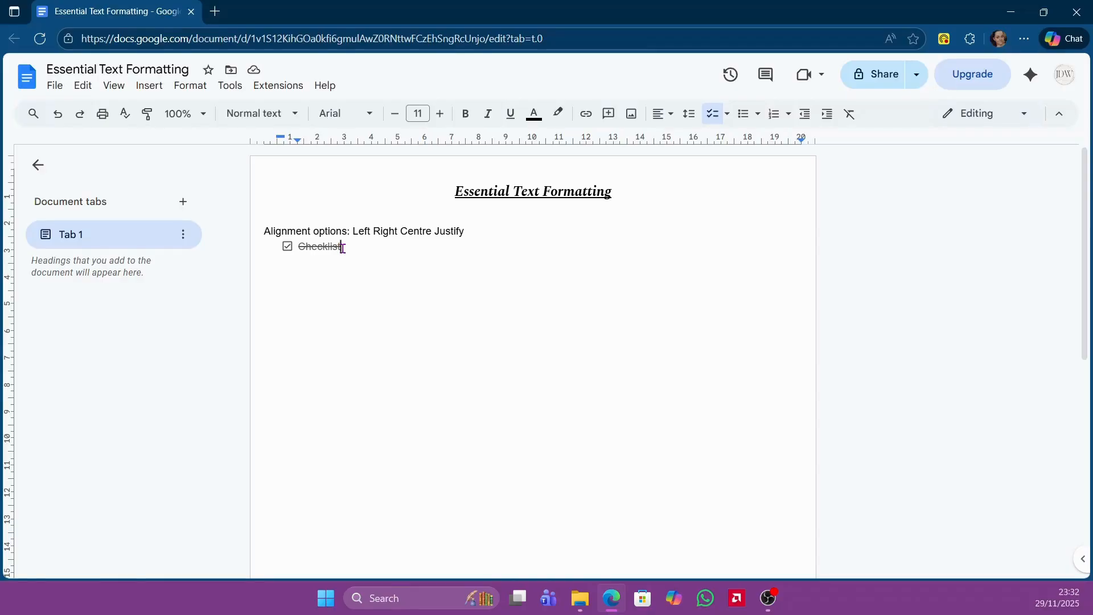
- Untick the "Checklist" item below the "Alignment options" line and delete it along with its checkbox
click(288, 250)
drag(343, 246, 285, 251)
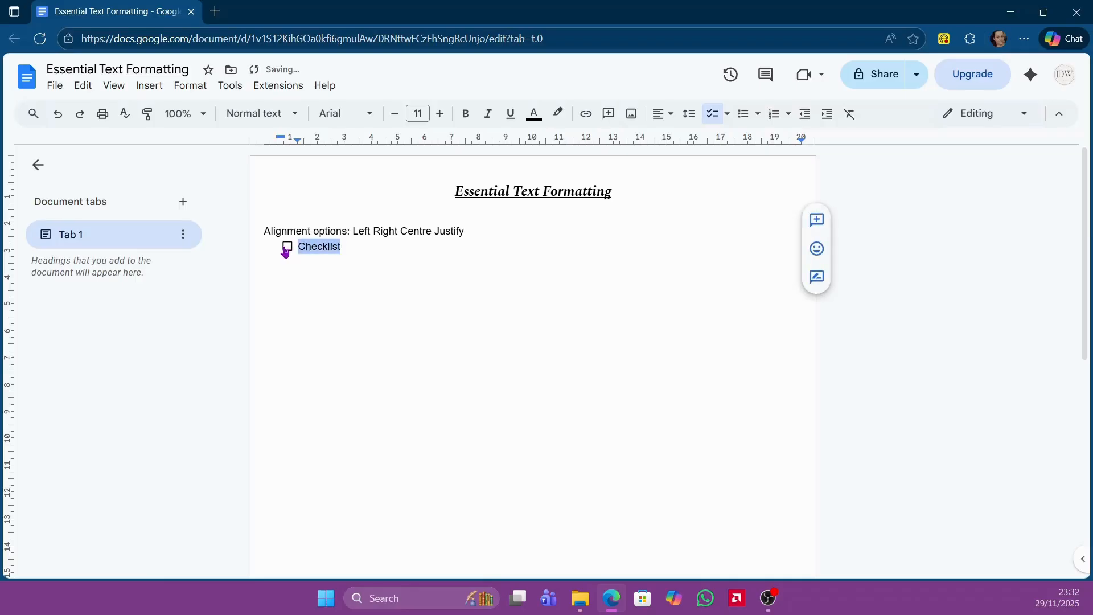
key(BackSpace)
key(BackSpace)
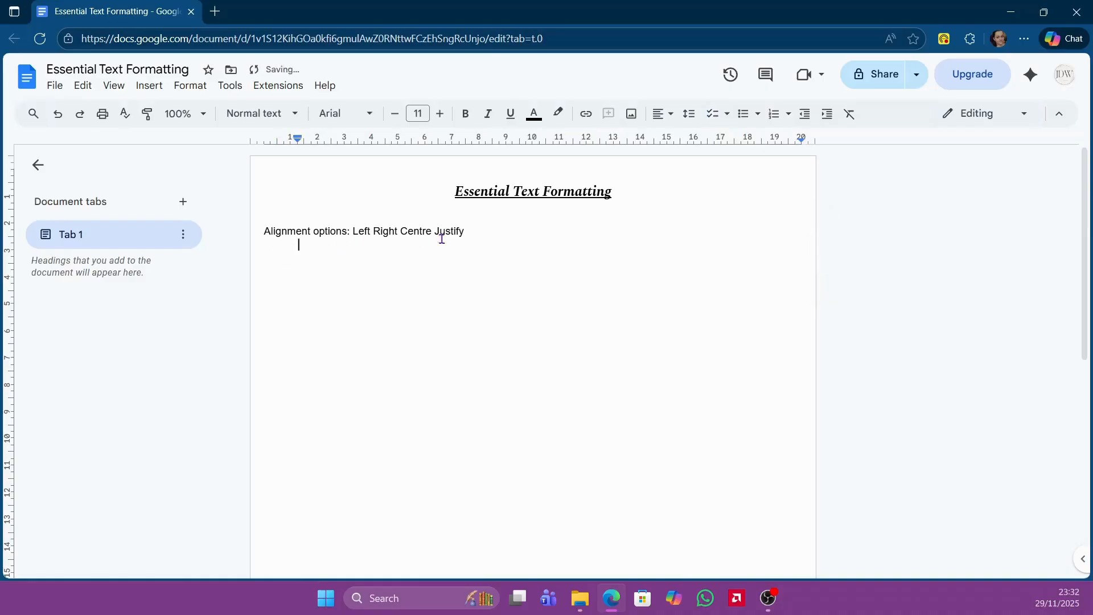
- Add an arrow-style bulleted list below the "Alignment options" line with the items "Arrow", "Square" and "Circle"
click(757, 117)
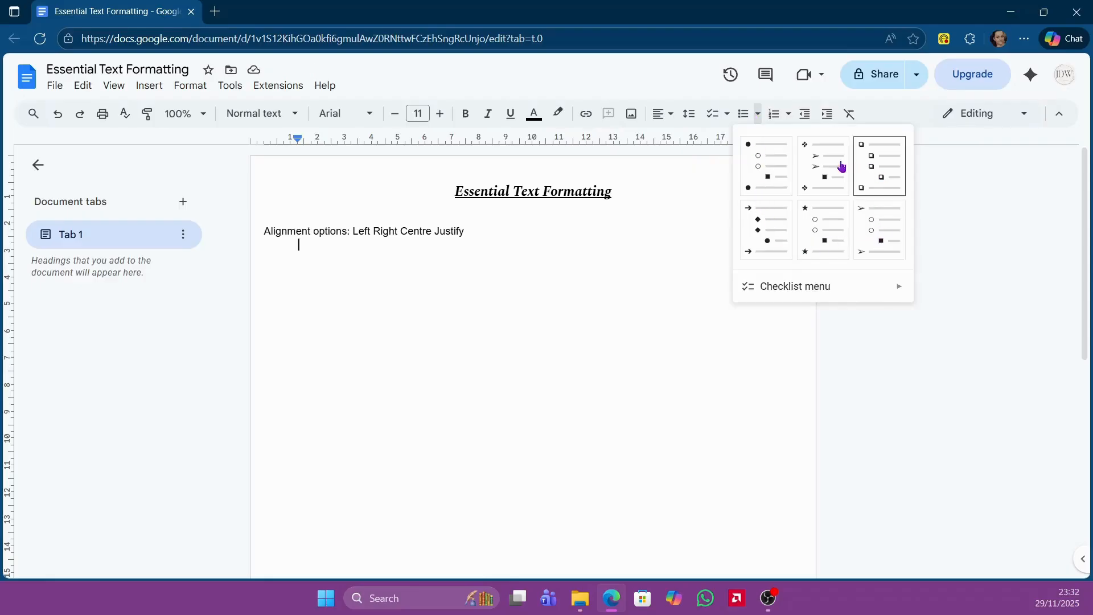
mouse_move(873, 293)
click(778, 216)
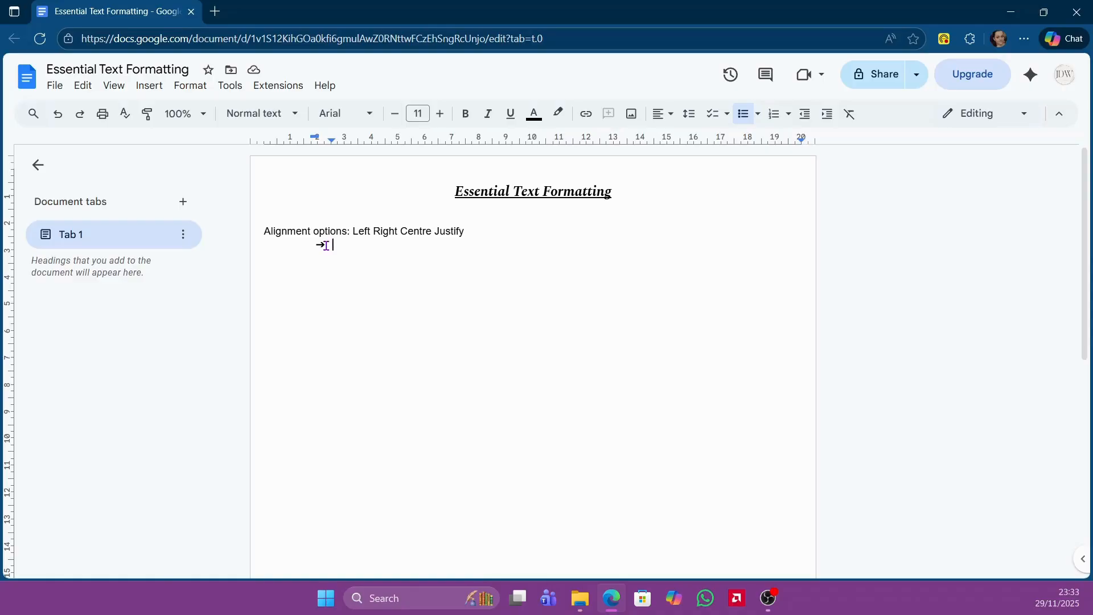
text(Arrow)
key(Return)
text(Square)
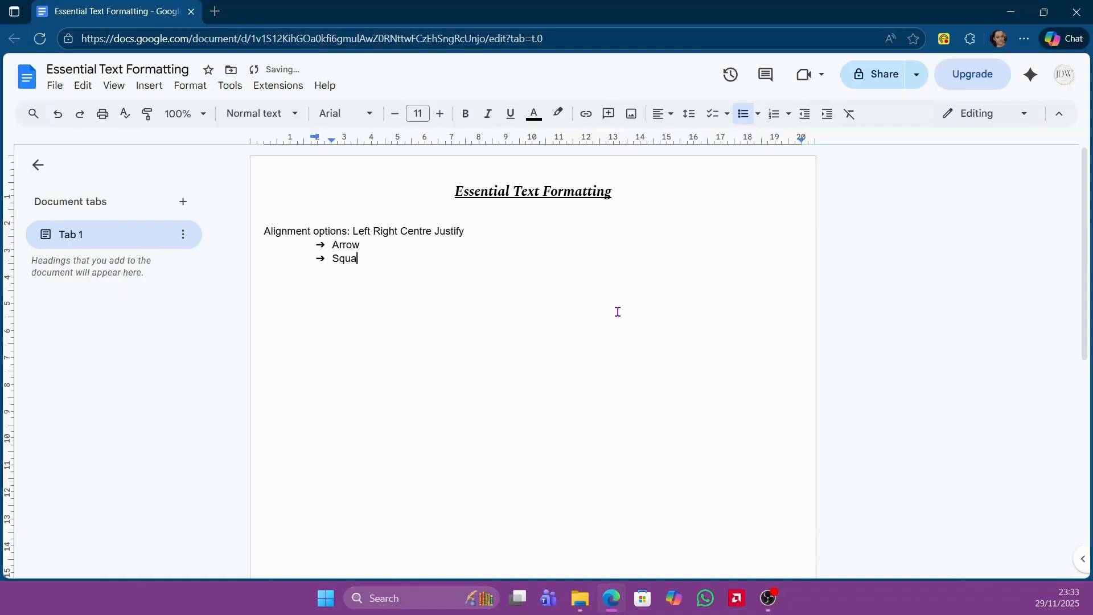
key(Return)
text(Circle)
- Delete the "Arrow", "Square" and "Circle" bullet list and remove its remaining bullet and indent
drag(364, 273, 336, 244)
key(BackSpace)
key(BackSpace)
key(BackSpace)
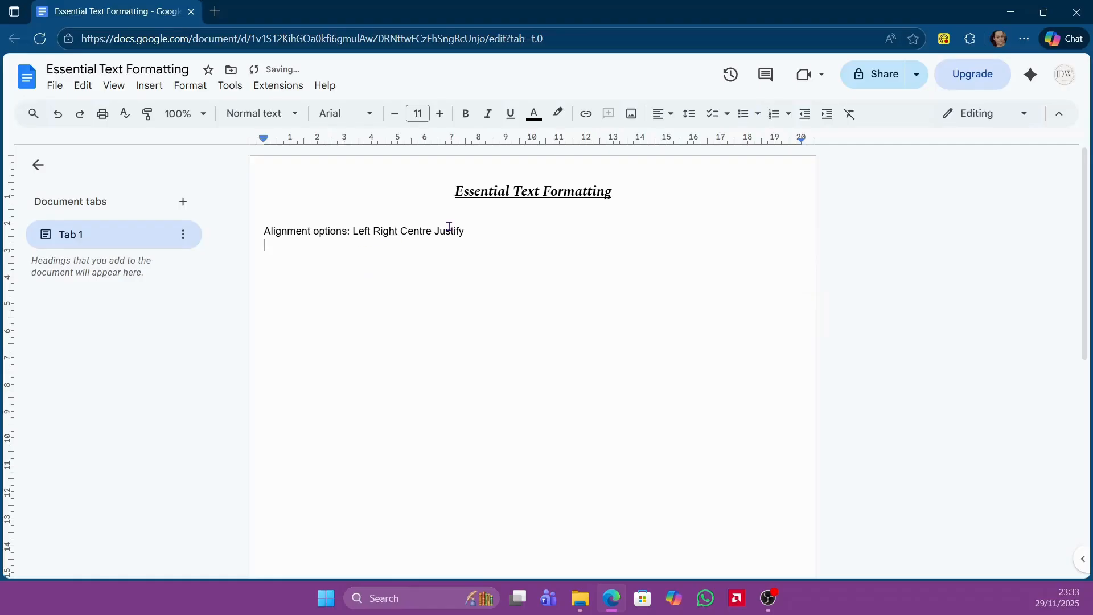
- Create a numbered list in the 1., a., i. style below the "Alignment options" line with the items "One", "Two" and "Three"
click(789, 116)
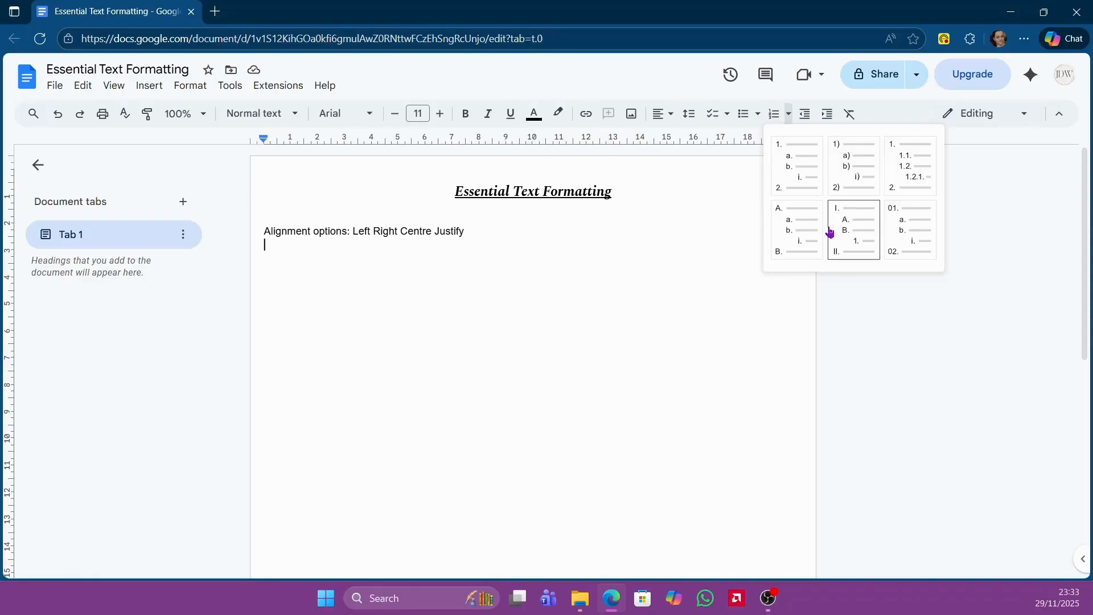
click(806, 180)
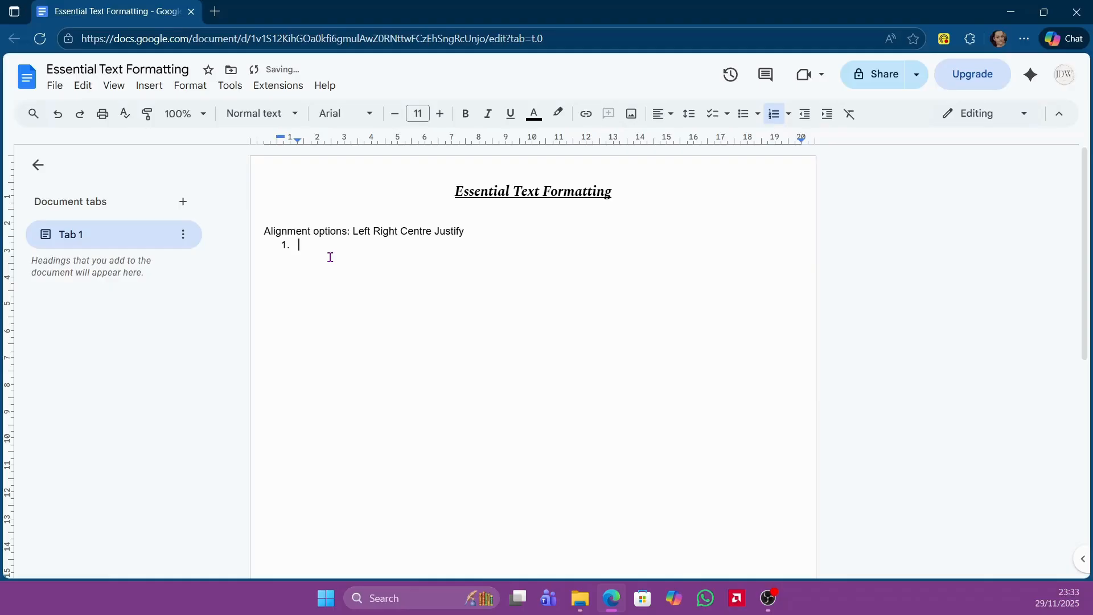
text(4)
key(BackSpace)
text(One)
key(Return)
text(Two)
key(Return)
text(Three)
key(Return)
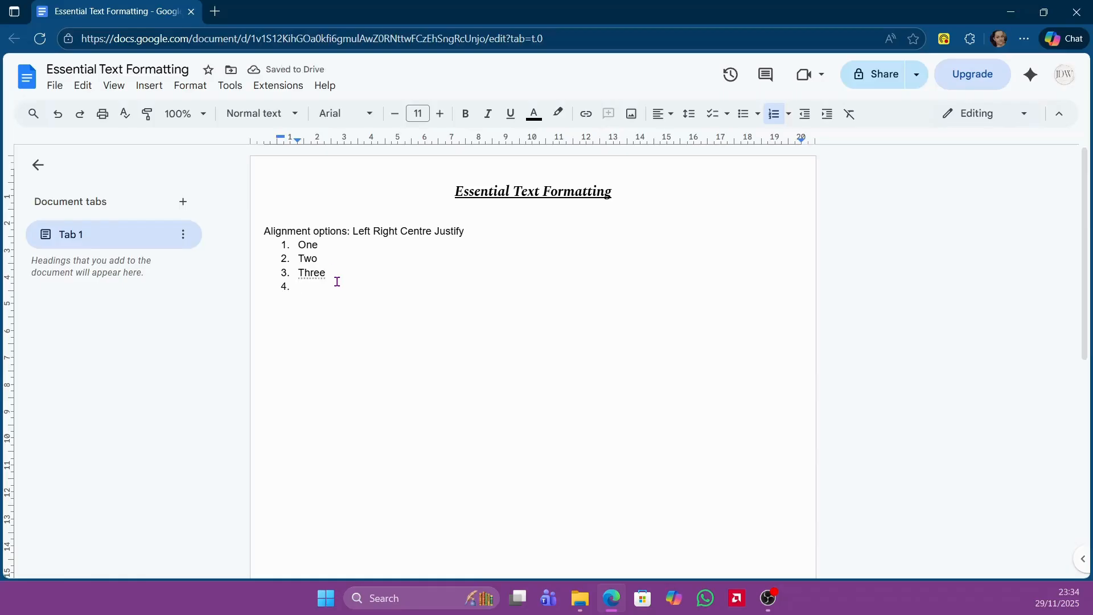
- Delete the numbered items "One", "Two" and "Three" together with the leftover numbering
drag(337, 281, 260, 244)
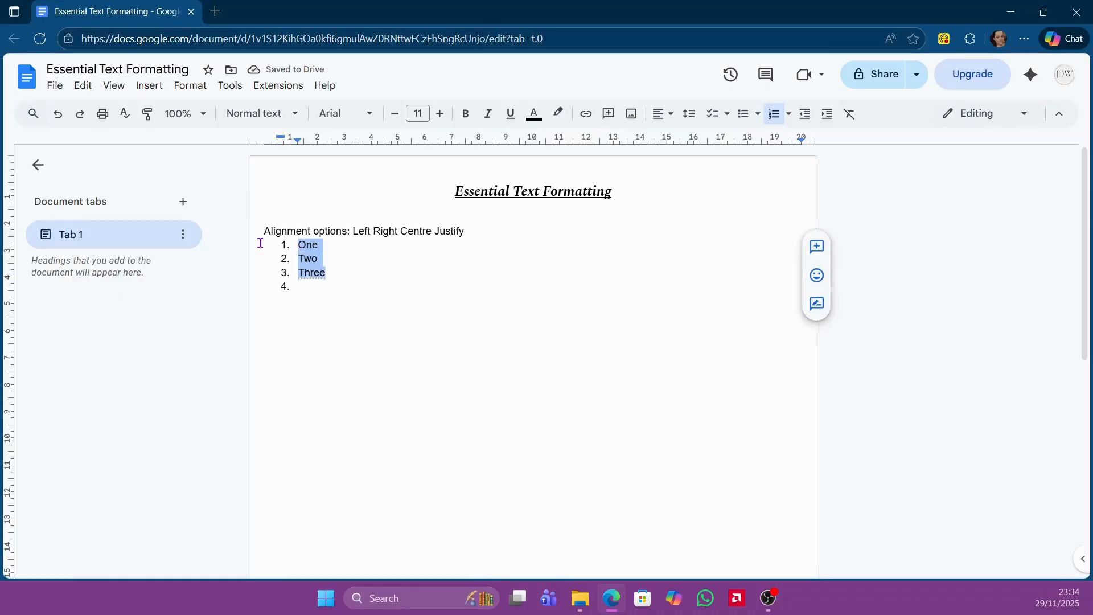
key(BackSpace)
key(BackSpace)
key(Delete)
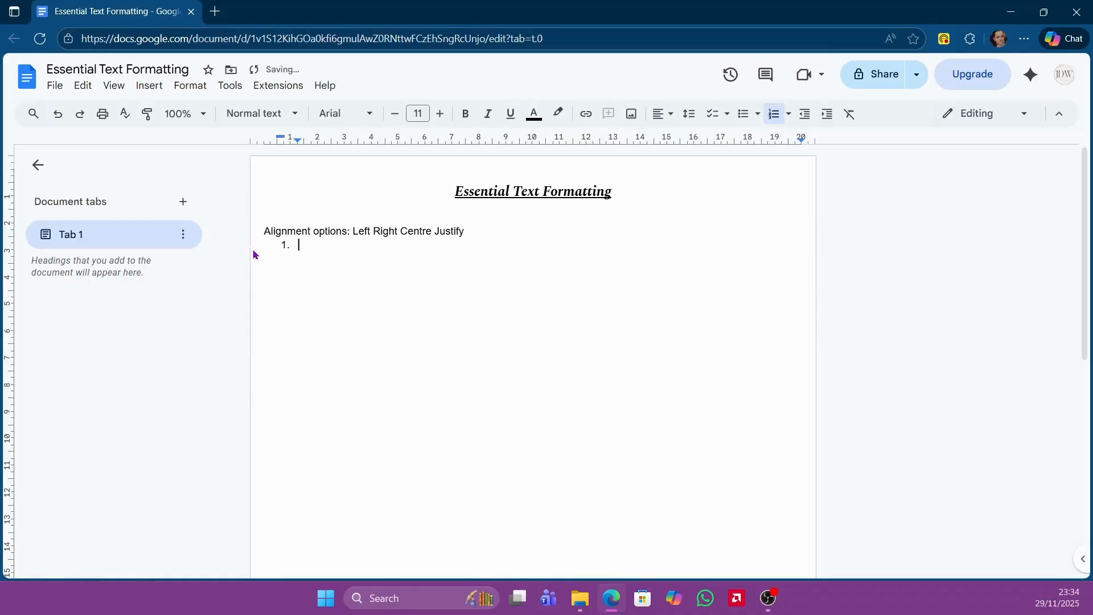
key(BackSpace)
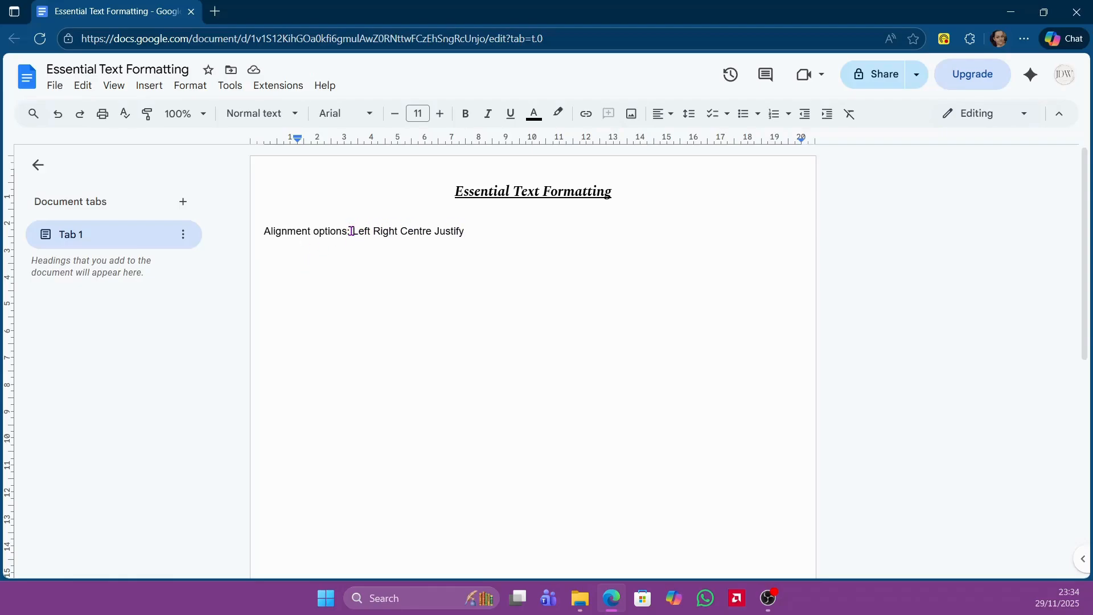
- Turn the "Alignment options: Left Right Centre Justify" line into a bullet using the arrow and diamond list style
drag(462, 231, 353, 232)
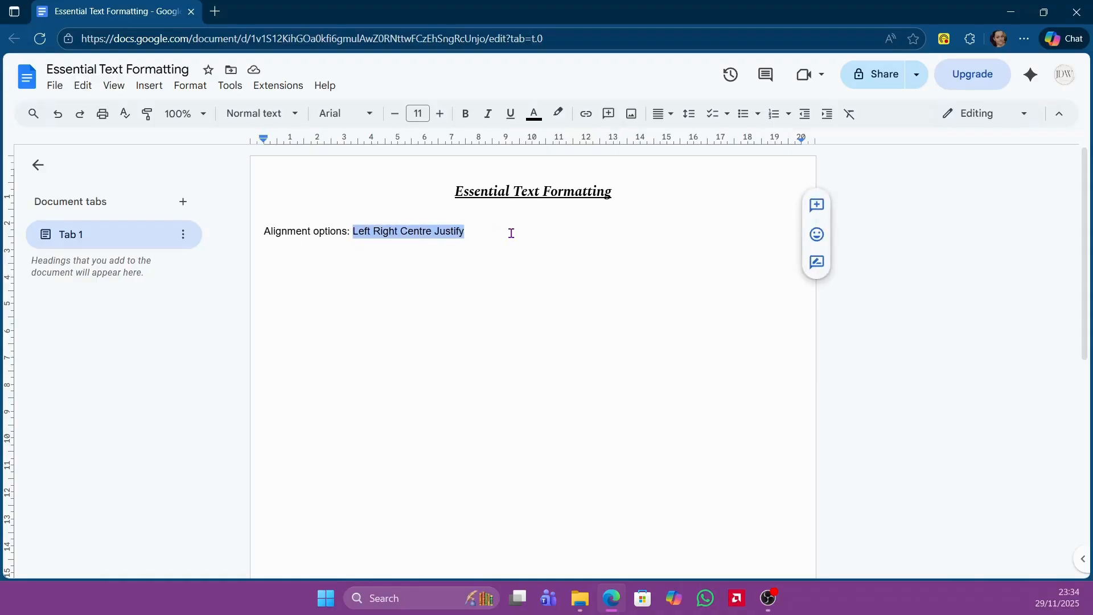
click(758, 115)
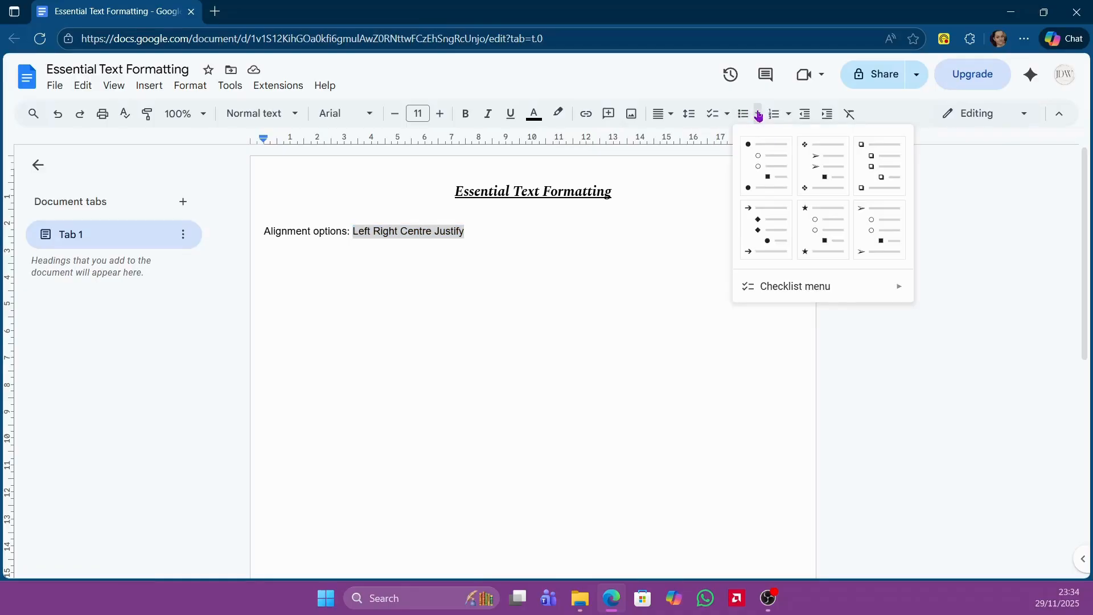
click(767, 225)
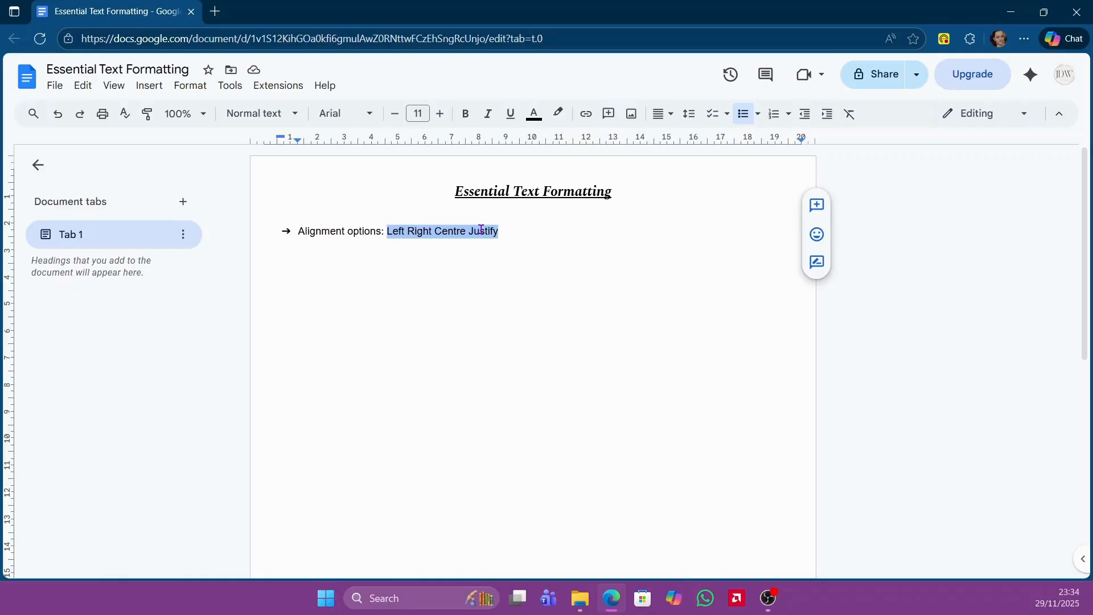
- Split "Left Right Centre Justify" onto its own bullet and indent it one level below "Alignment options:"
click(385, 232)
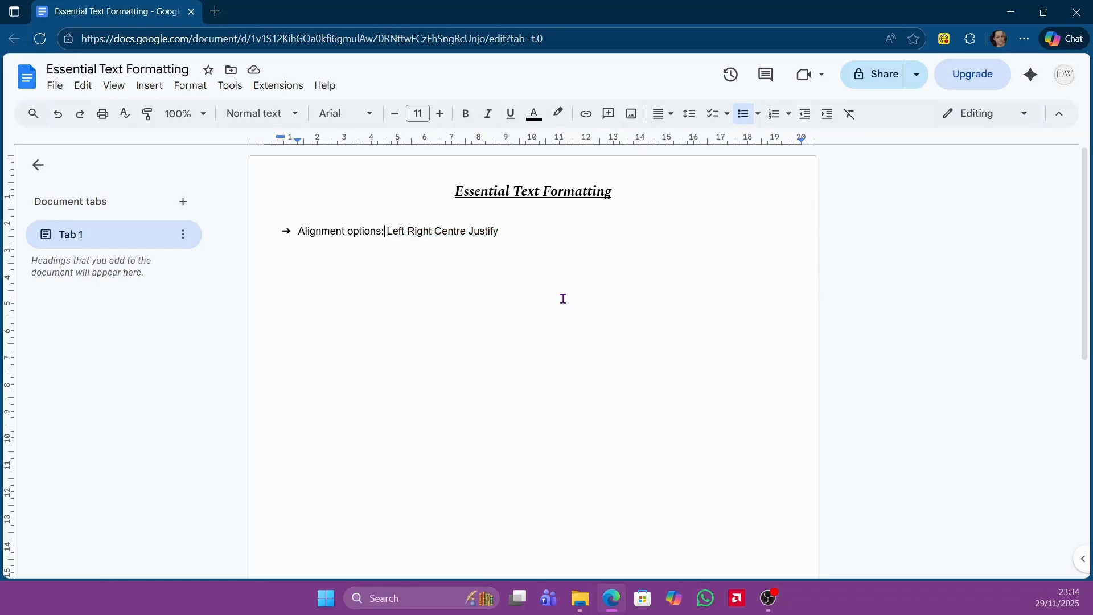
key(Return)
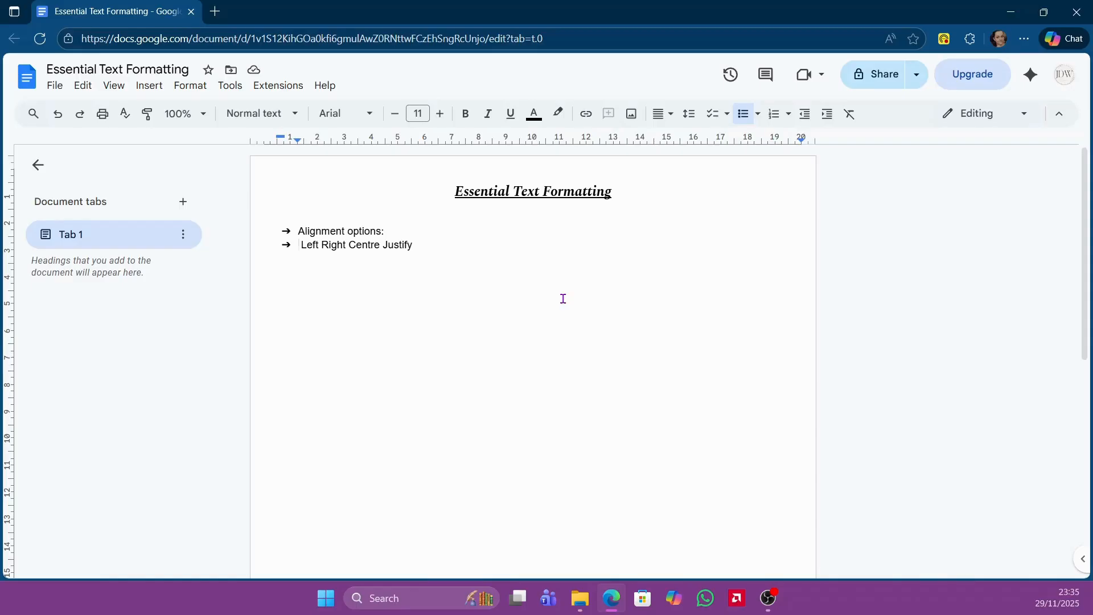
key(Tab)
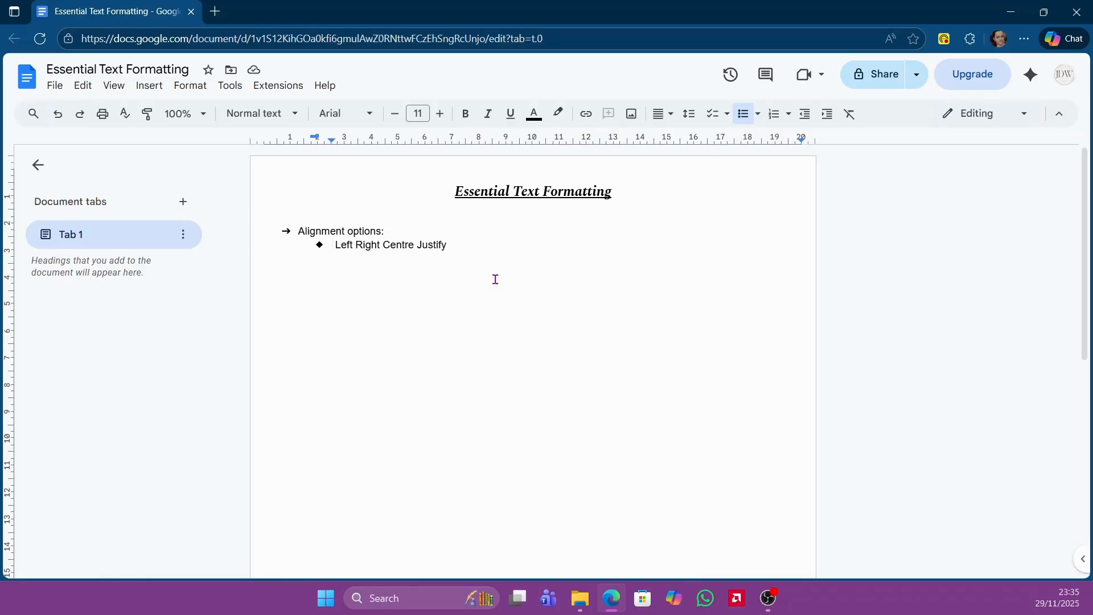
- Separate the sub-bullet's words into four individual sub-bullets: "Left", "Right", "Centre" and "Justify"
click(356, 249)
key(Return)
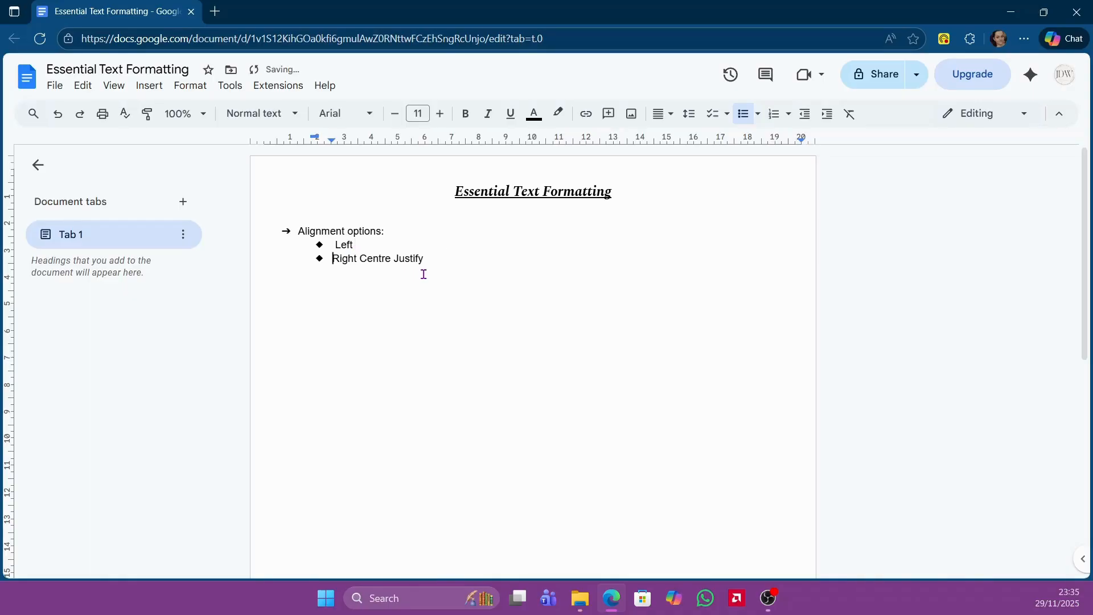
click(362, 258)
key(Return)
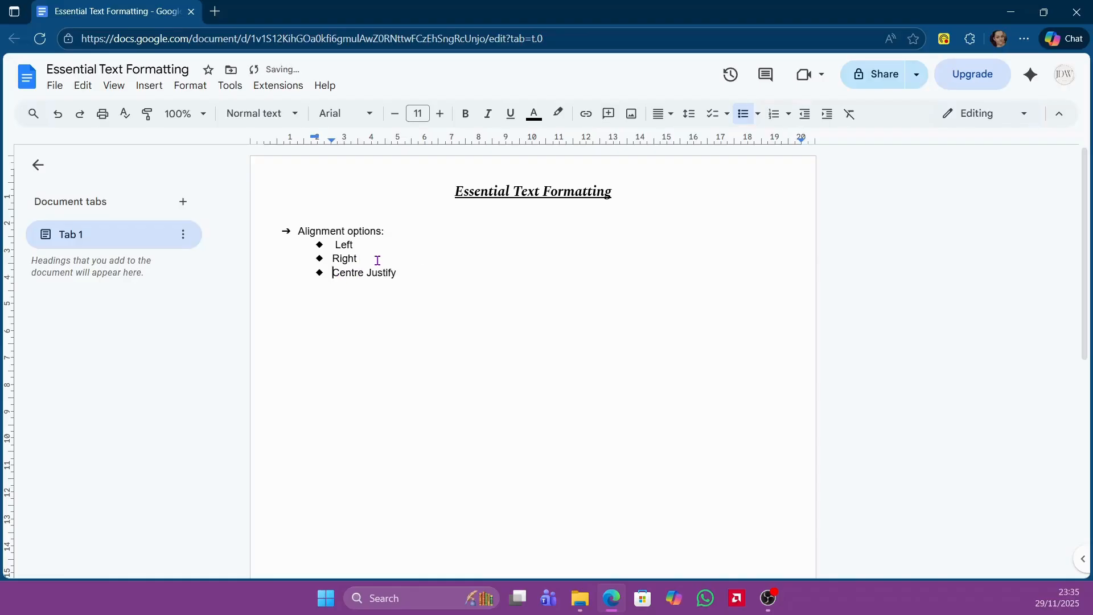
click(367, 273)
key(Return)
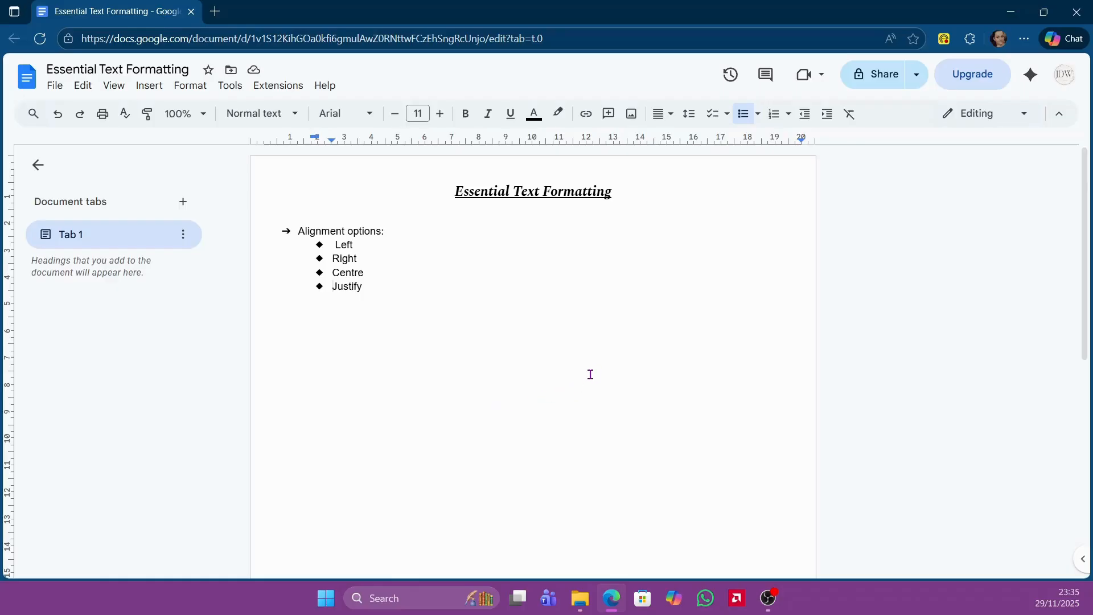
- End the list after "Justify" and add the unbulleted line "Line is used to text where it's difficult to read."
click(436, 288)
key(Return)
key(Return)
key(Return)
text(Line is)
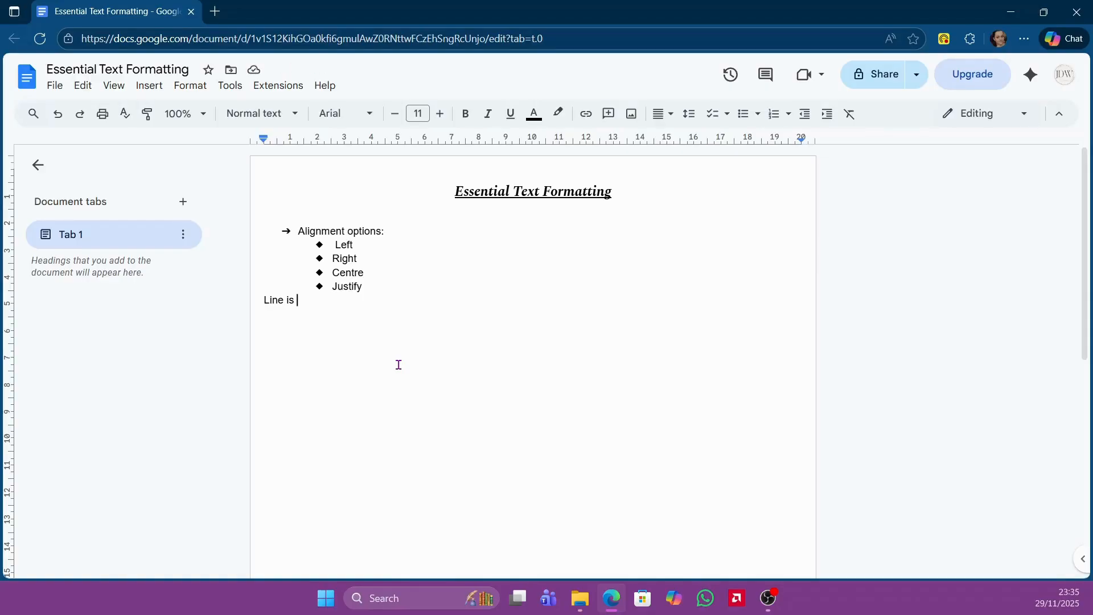
text(used to text where )
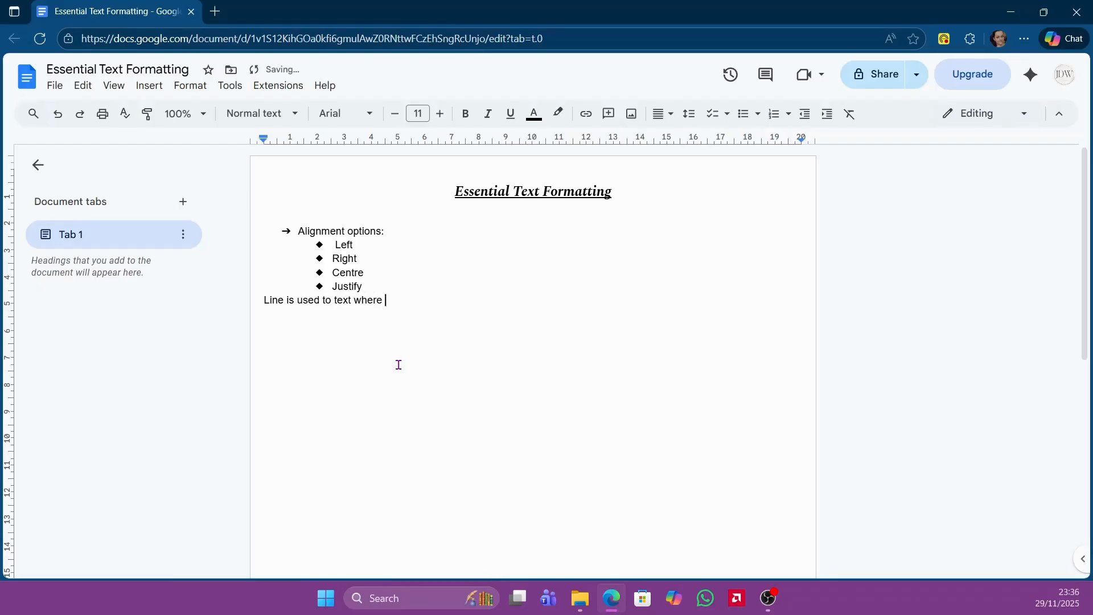
text(it's difficult to read.)
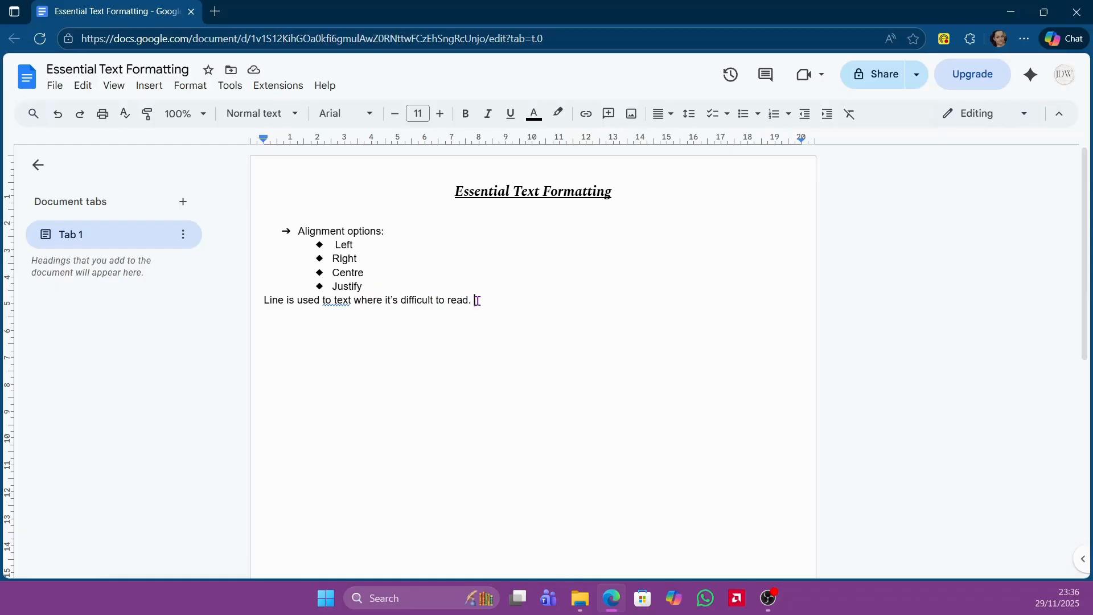
- Set the line spacing to 1.5 for the "Justify" bullet and the sentence below it
drag(486, 300, 284, 286)
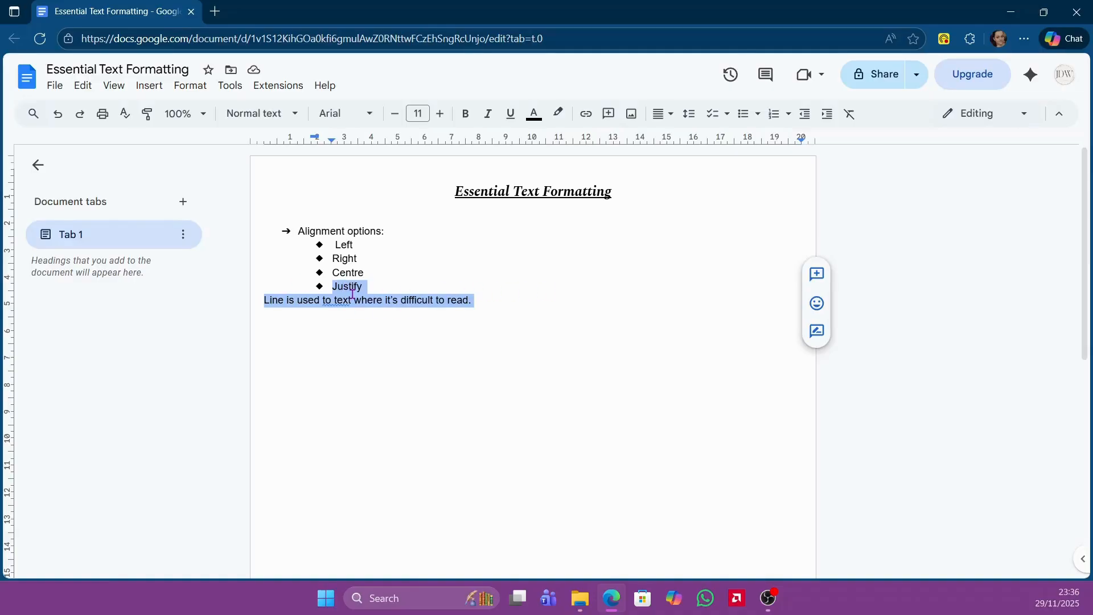
click(700, 123)
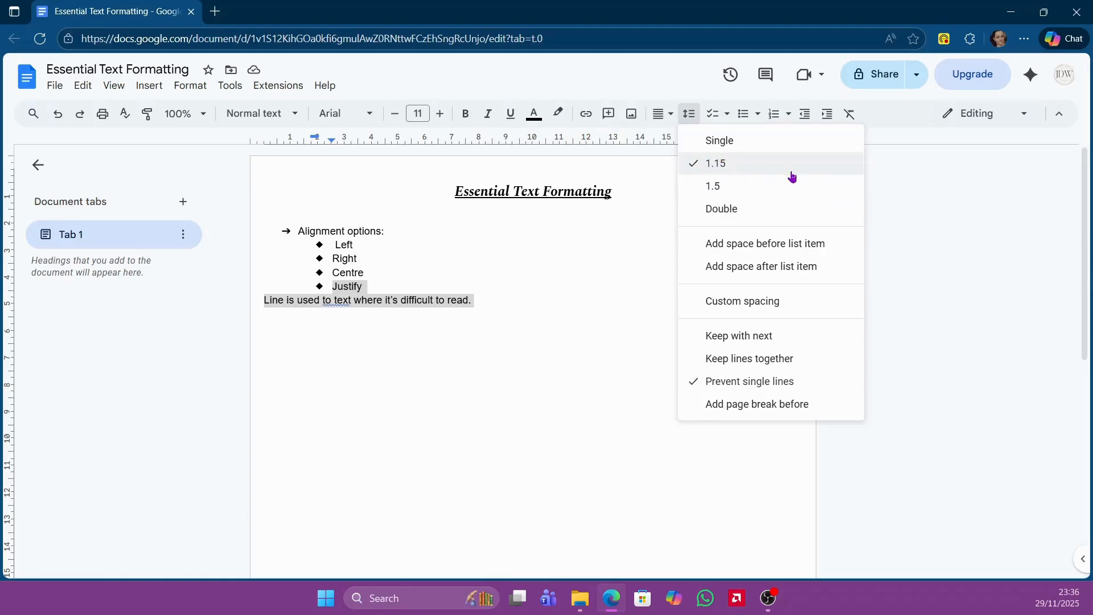
click(748, 190)
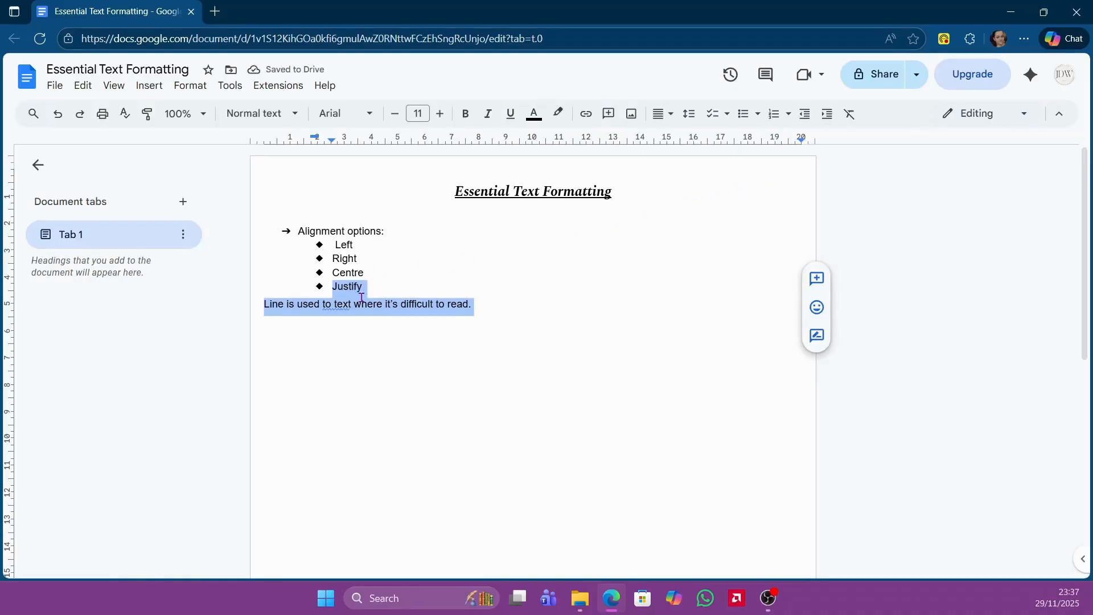
click(600, 309)
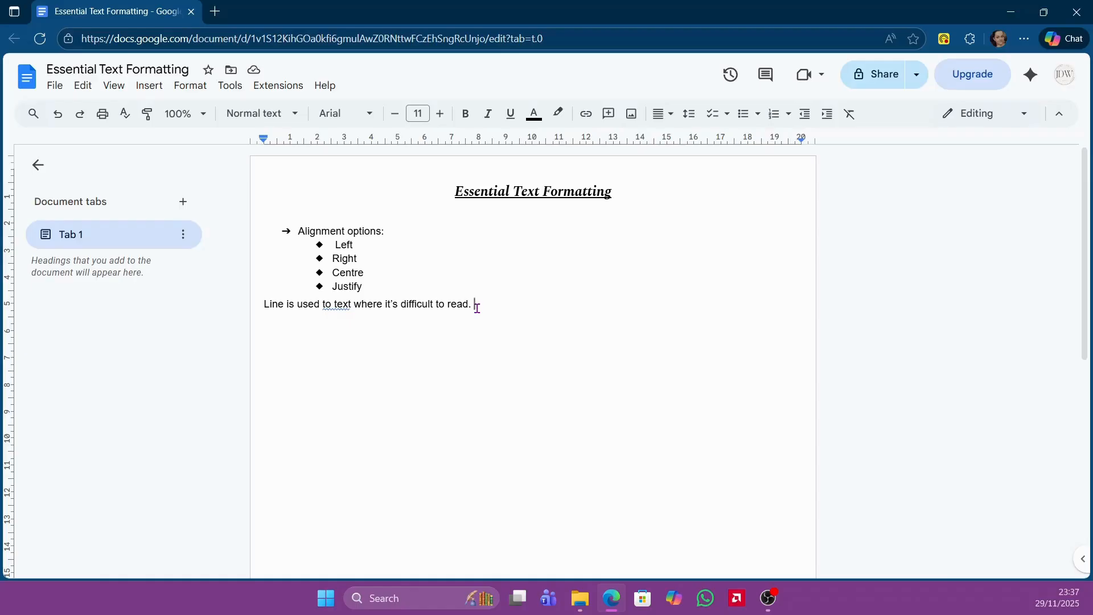
- Add a new line reading "Subtitle" in the Subtitle paragraph style below the sentence about difficult-to-read text
key(Return)
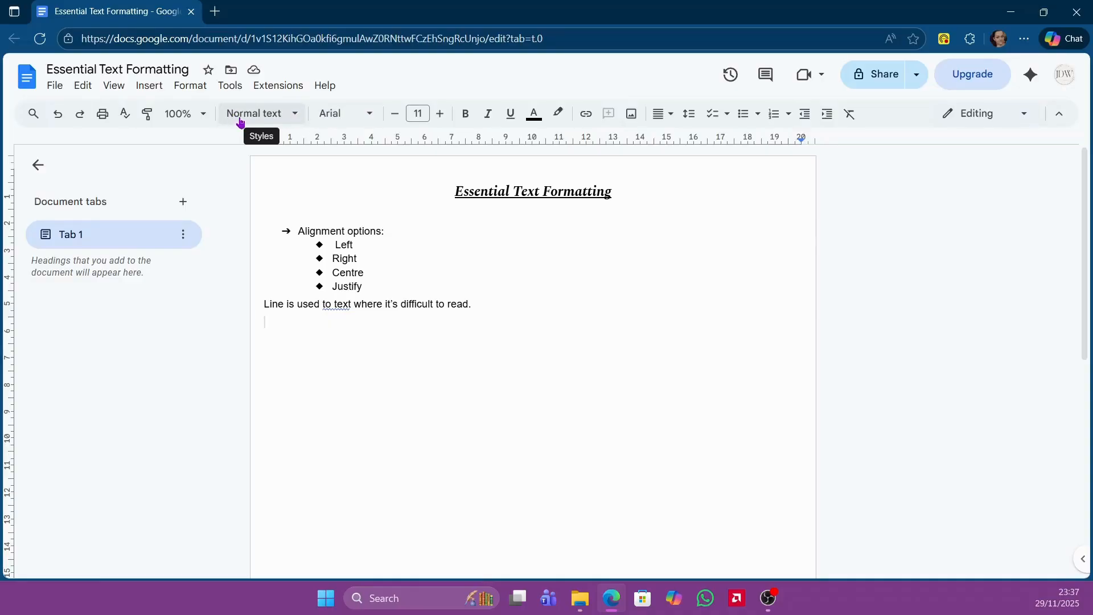
click(299, 115)
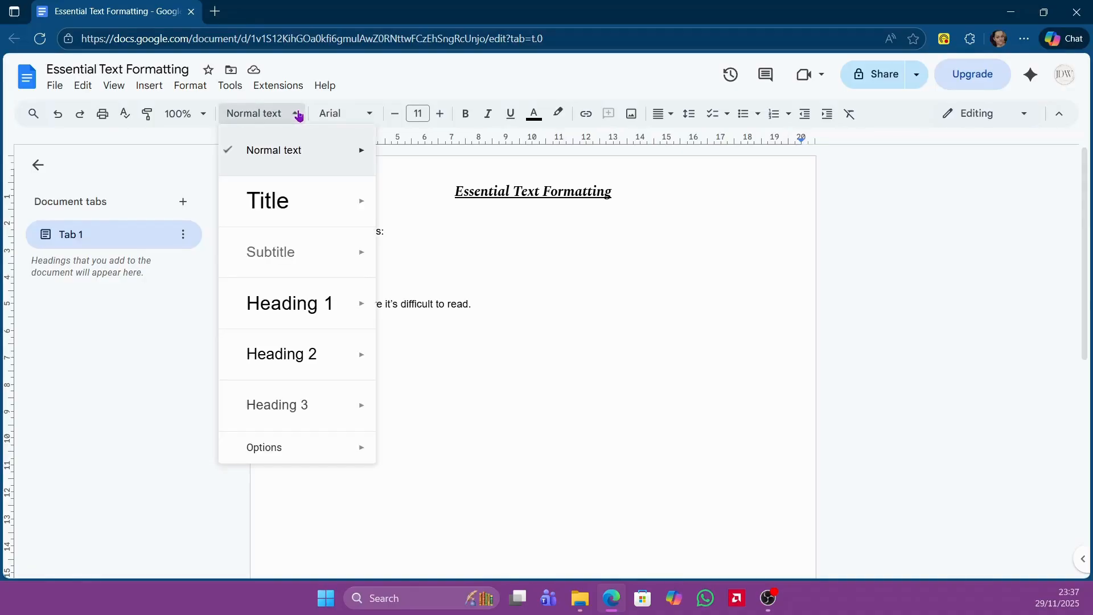
mouse_move(313, 181)
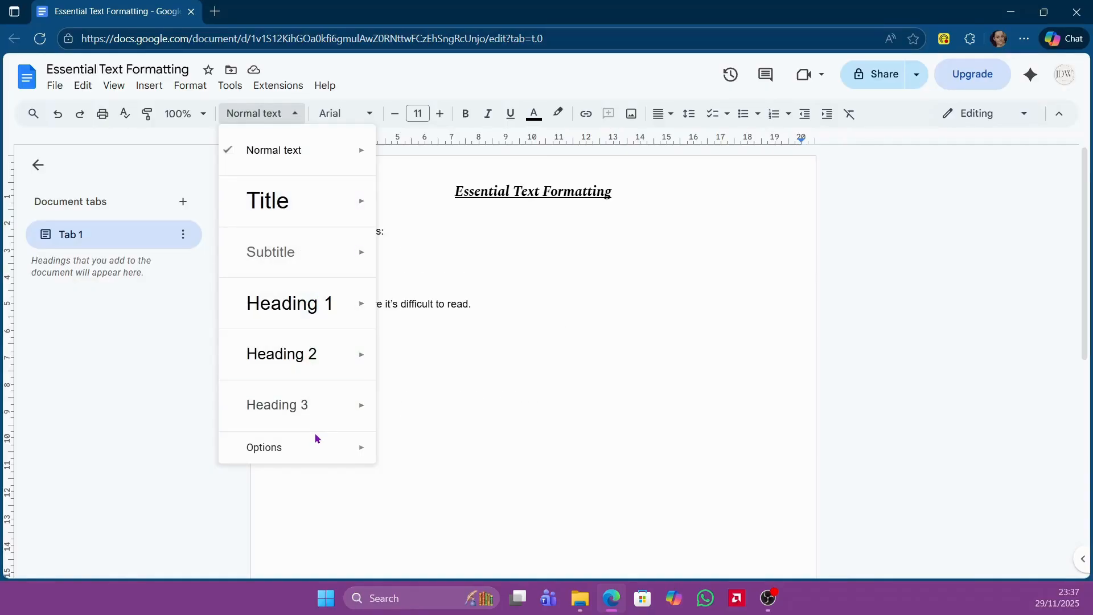
mouse_move(319, 150)
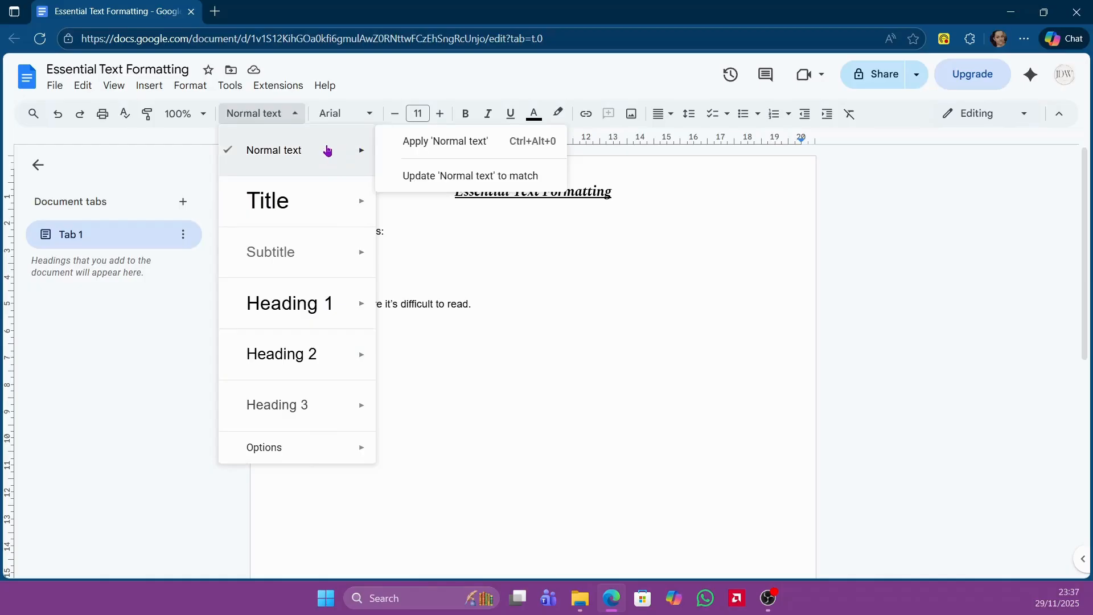
mouse_move(314, 260)
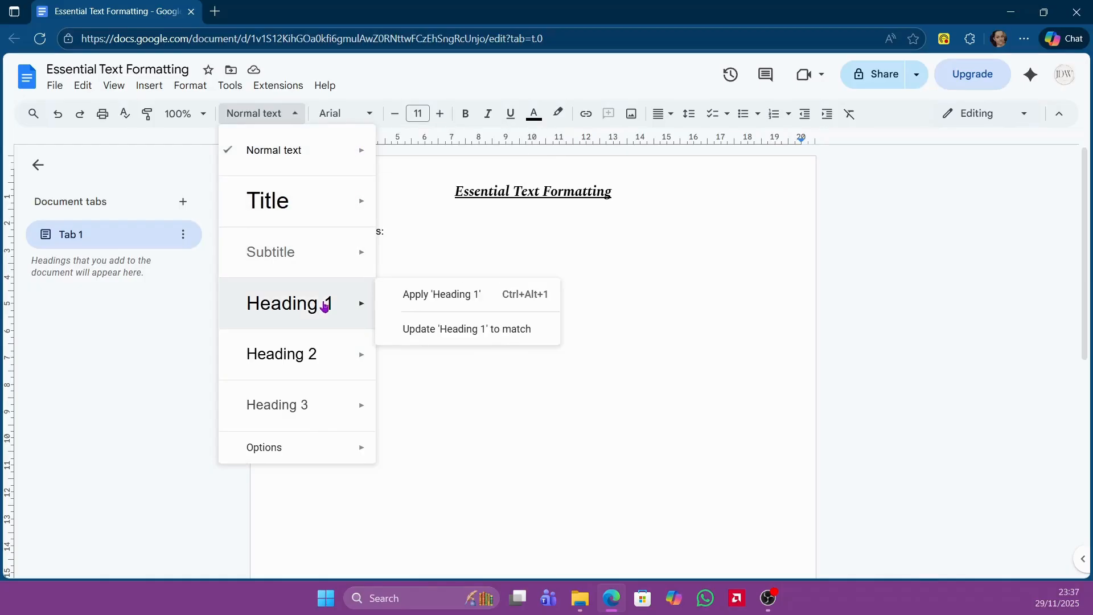
mouse_move(327, 354)
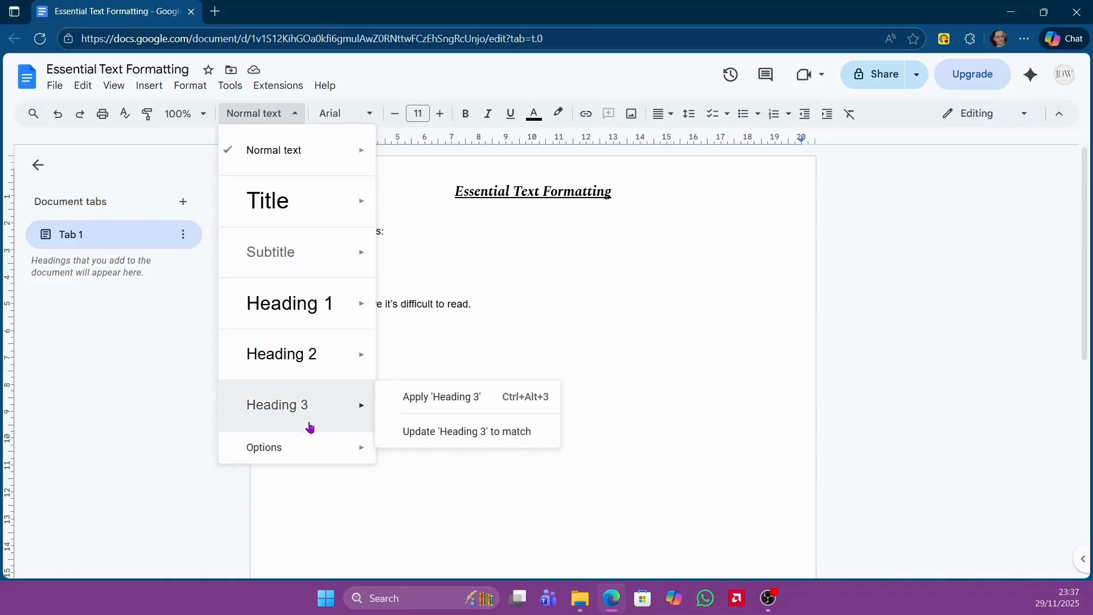
mouse_move(306, 452)
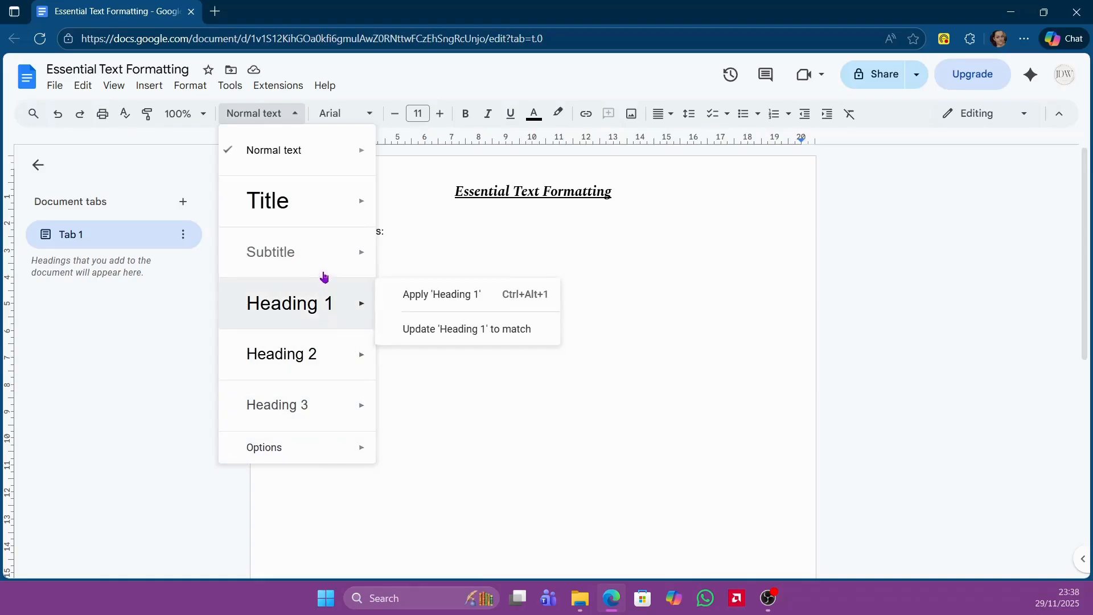
mouse_move(325, 214)
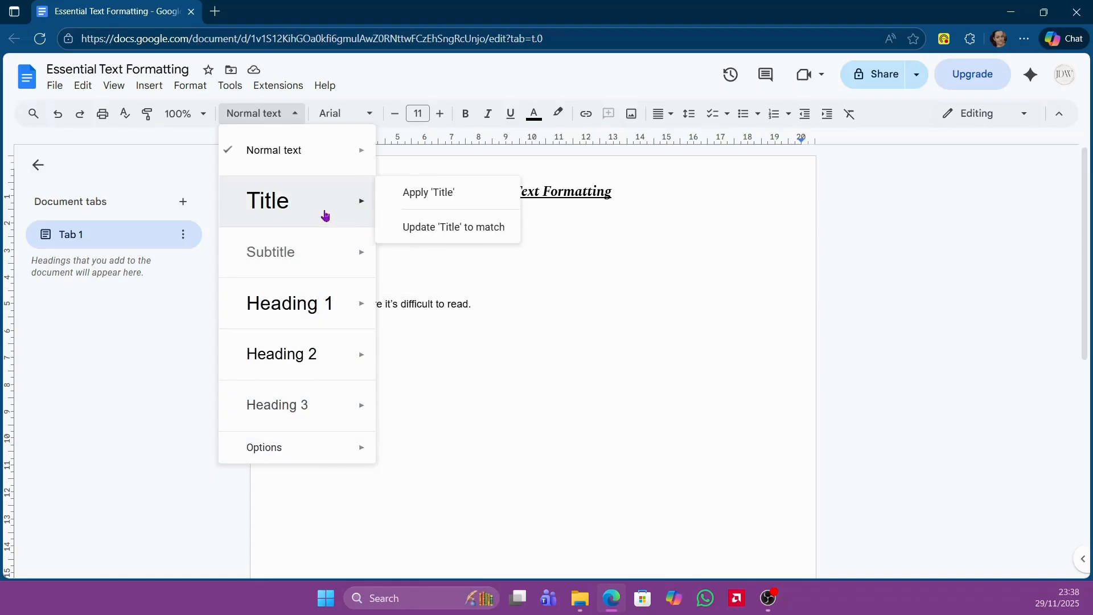
click(320, 240)
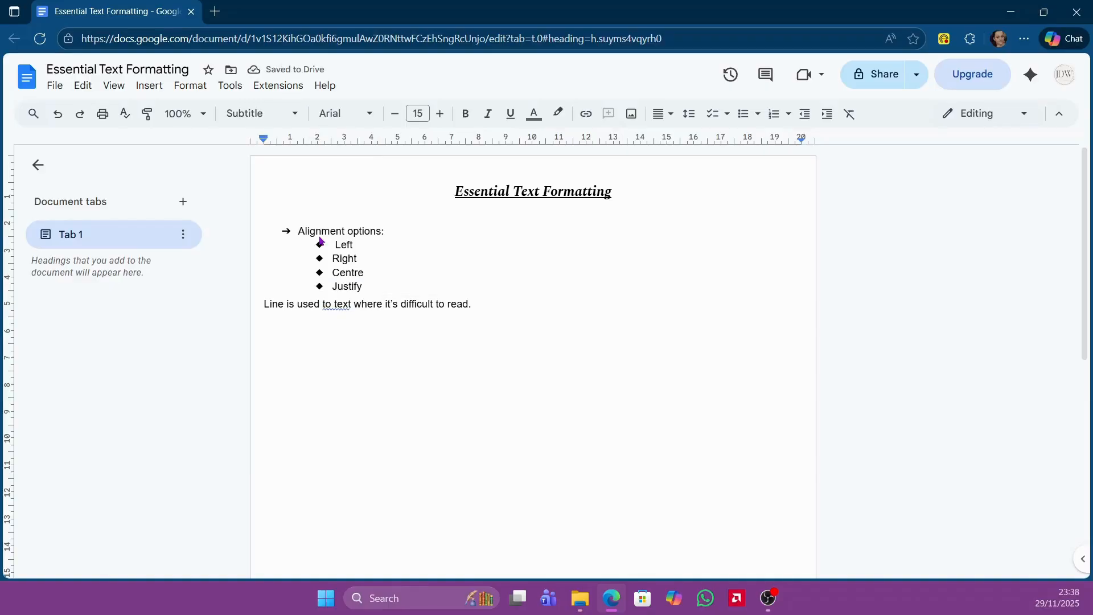
text(Subtitle)
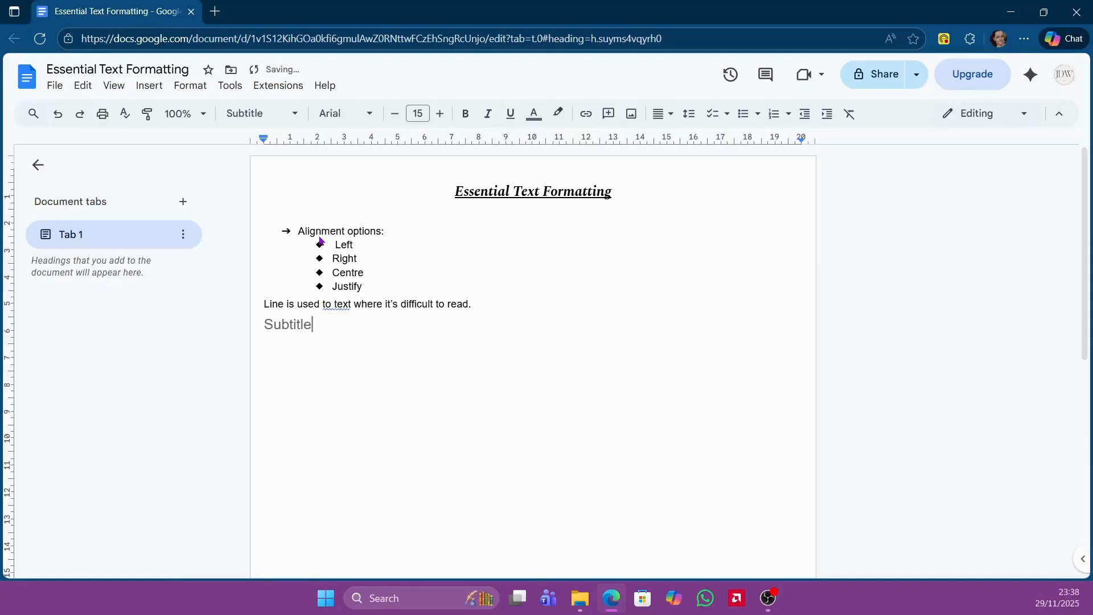